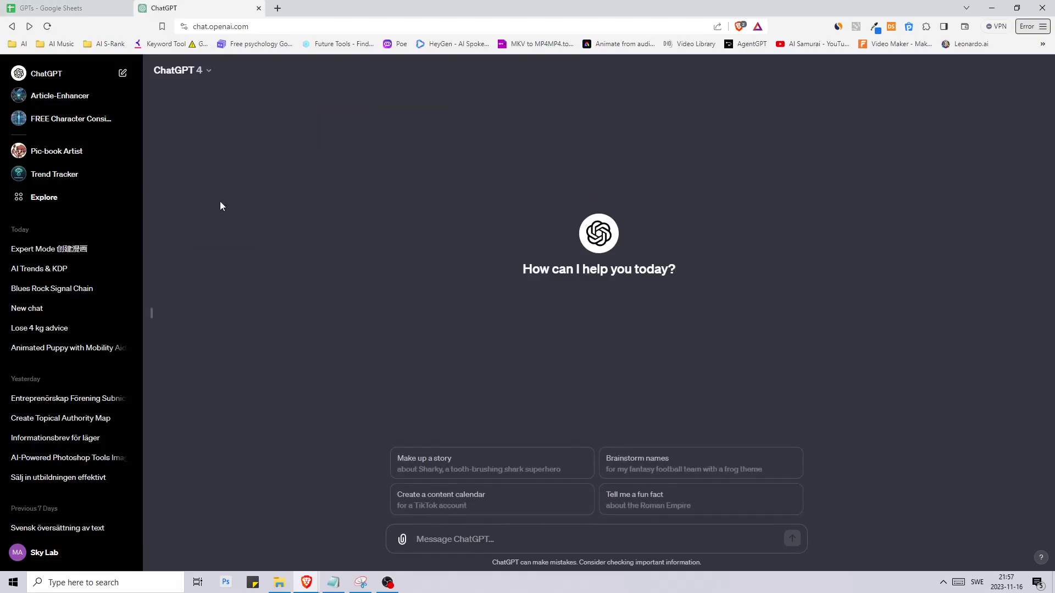
- Open the GPTs directory and scroll down to the Made by OpenAI GPTs
{"action": "left_click", "coordinate": [88, 196]}
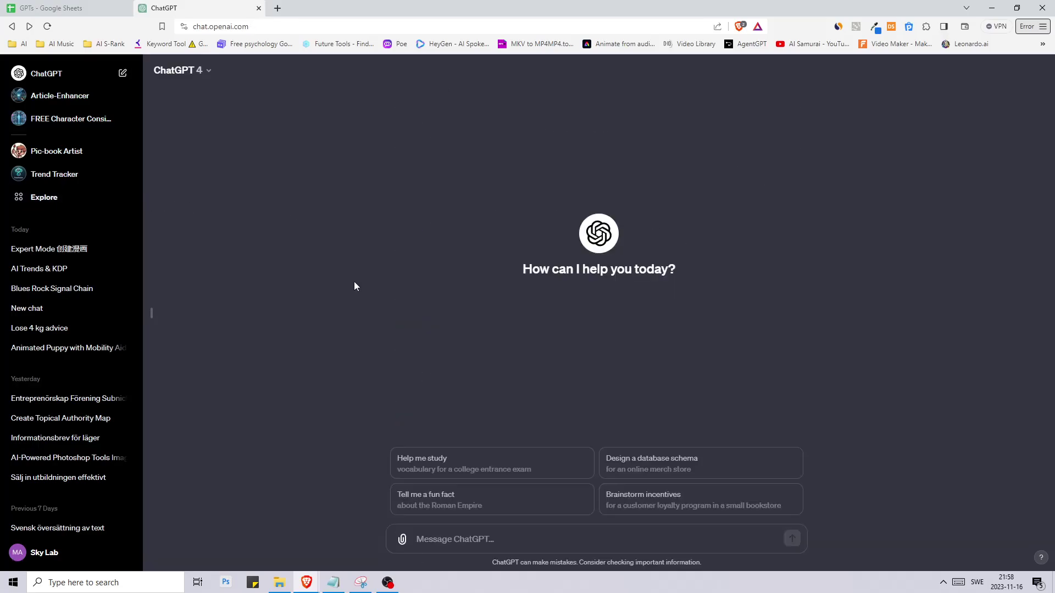
{"action": "key", "text": "alt+Right"}
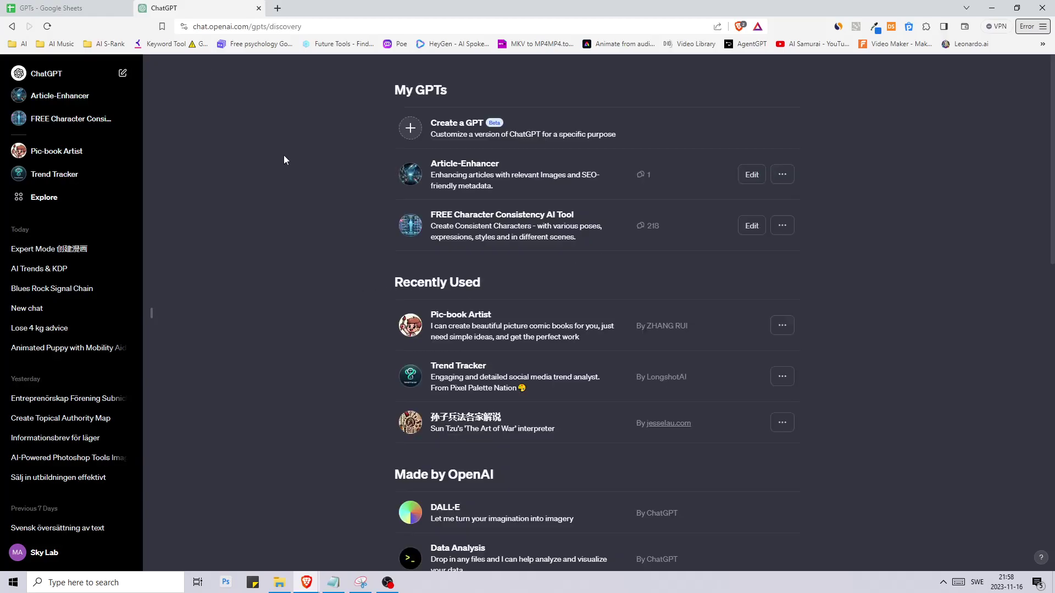
{"action": "scroll", "coordinate": [438, 302], "scroll_direction": "down", "scroll_amount": 5}
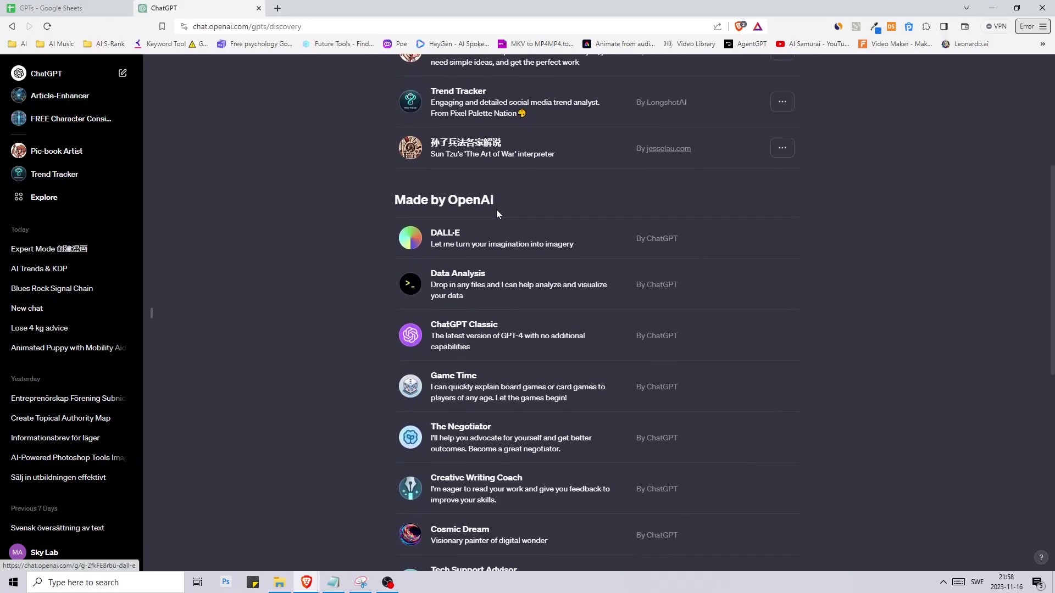
{"action": "scroll", "coordinate": [472, 330], "scroll_direction": "down", "scroll_amount": 4}
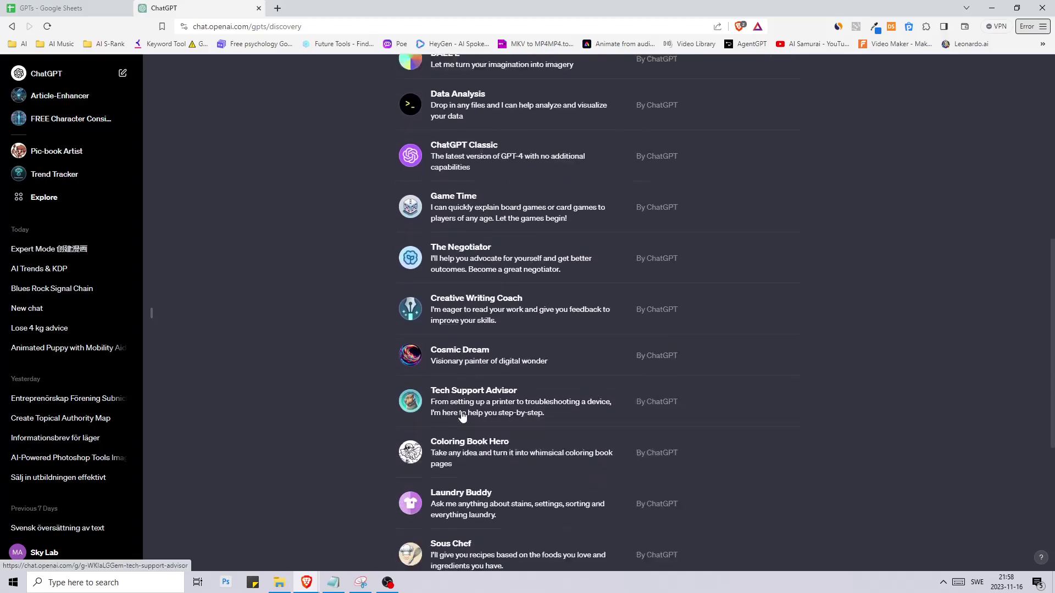
- In Coloring Book Hero, request a coloring book outline for children aged 4-6 and pick the space theme
{"action": "left_click", "coordinate": [489, 407]}
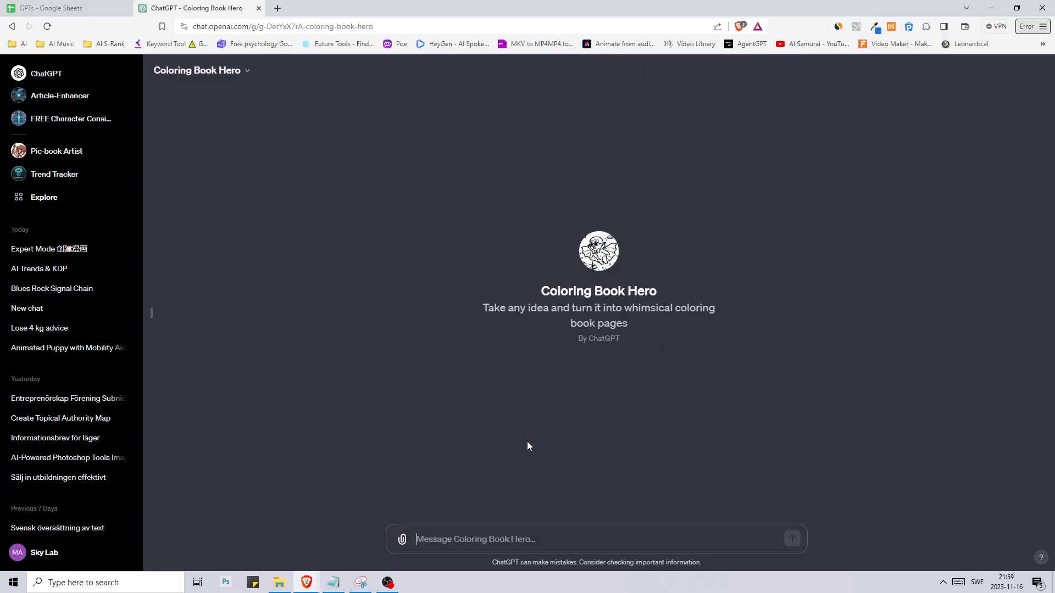
{"action": "type", "text": "give me"}
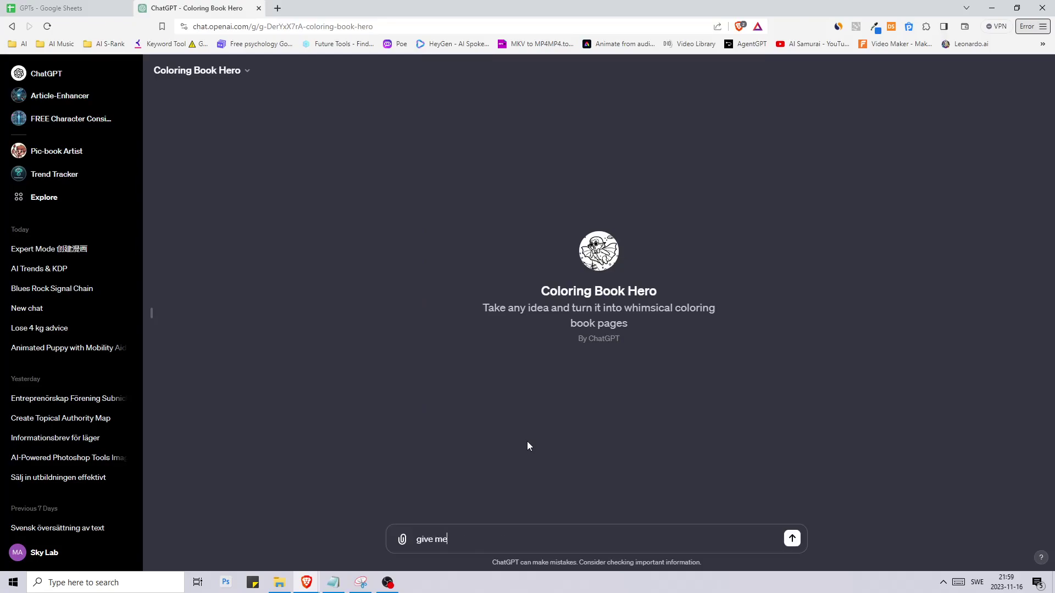
{"action": "type", "text": " an outline of a coloring book for"}
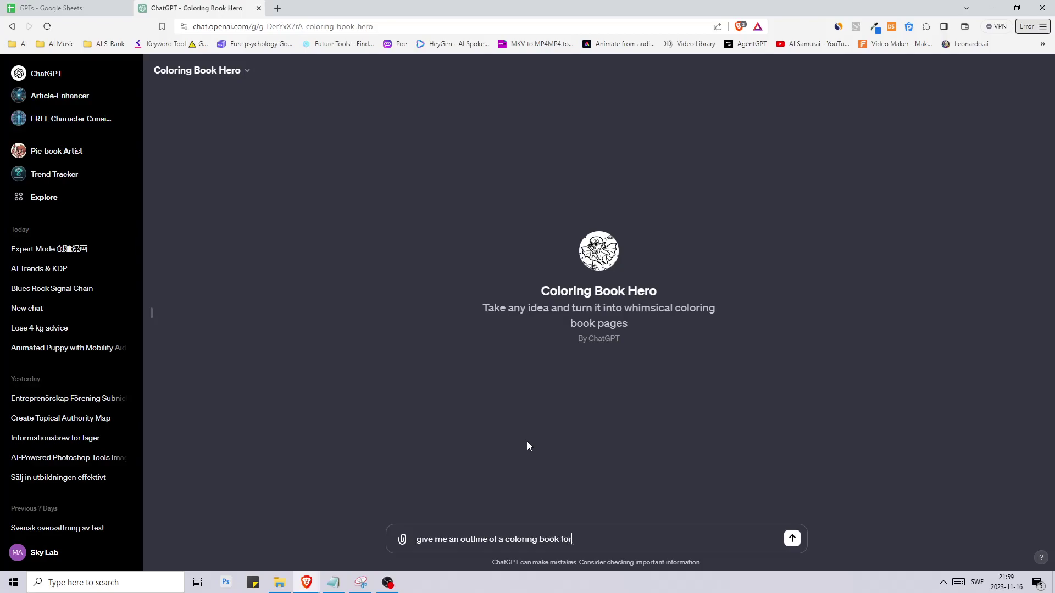
{"action": "type", "text": " children between 4-6"}
{"action": "key", "text": "Return"}
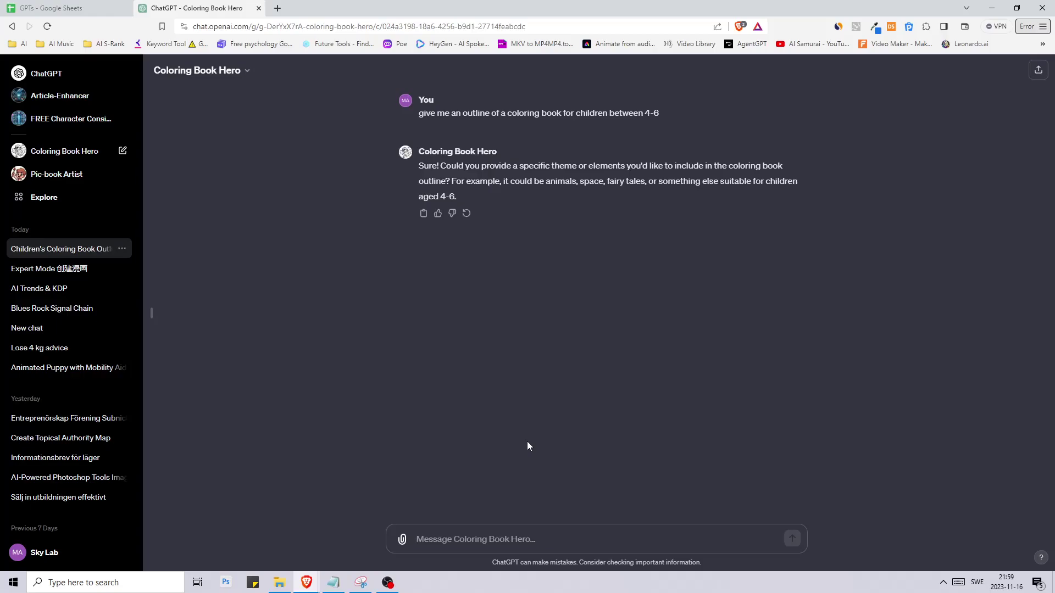
{"action": "type", "text": "space."}
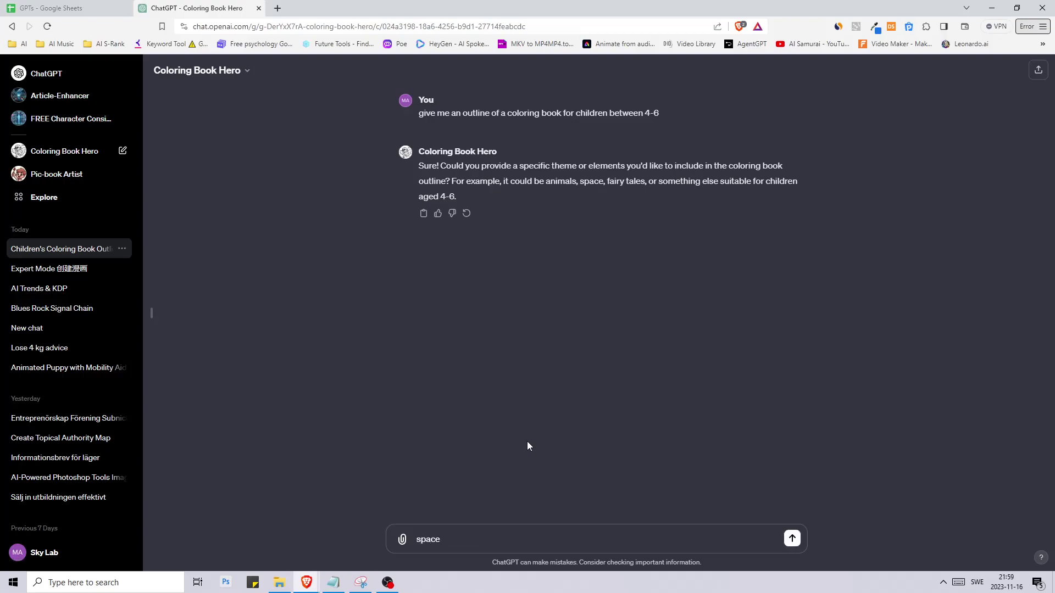
{"action": "key", "text": "Return"}
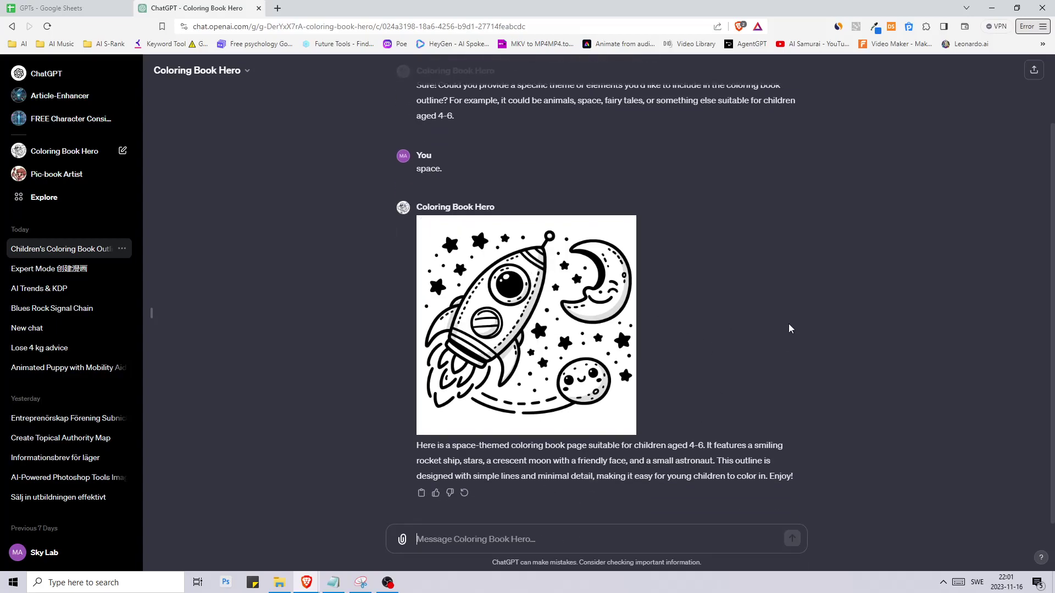
- Ask for 10 companion image ideas, then draft 'Create the four first images of this list.'
{"action": "type", "text": "Give me a list of "}
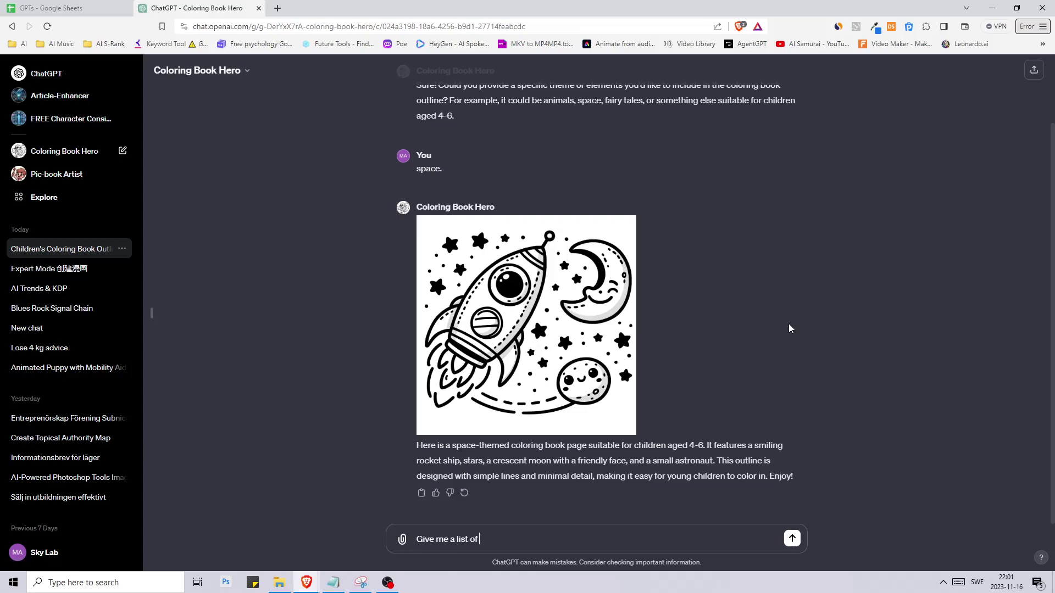
{"action": "type", "text": "10 images that I could have together with this one "}
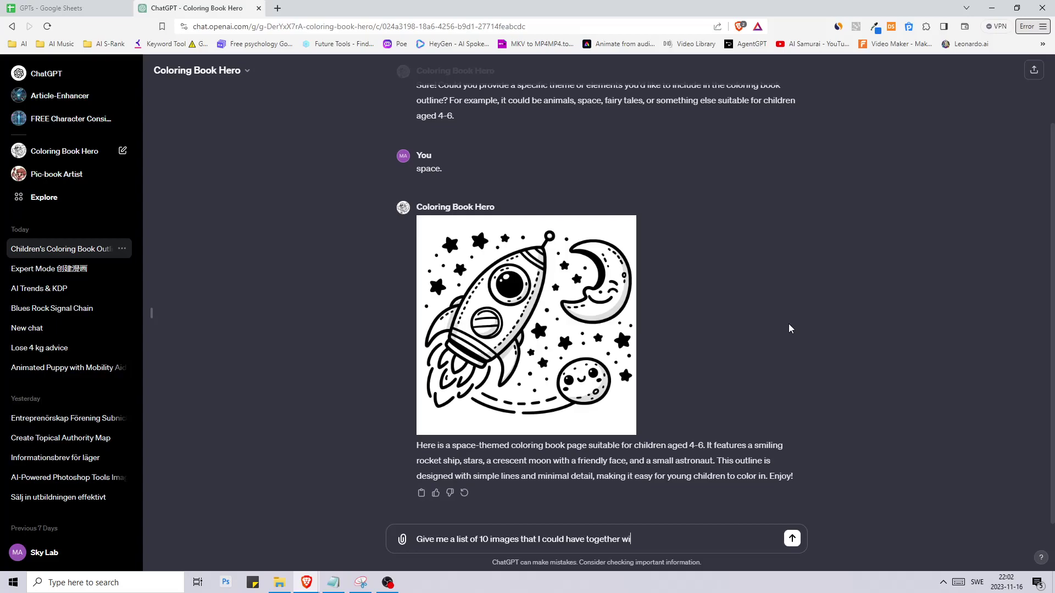
{"action": "type", "text": "you created for a childrens coloring boo"}
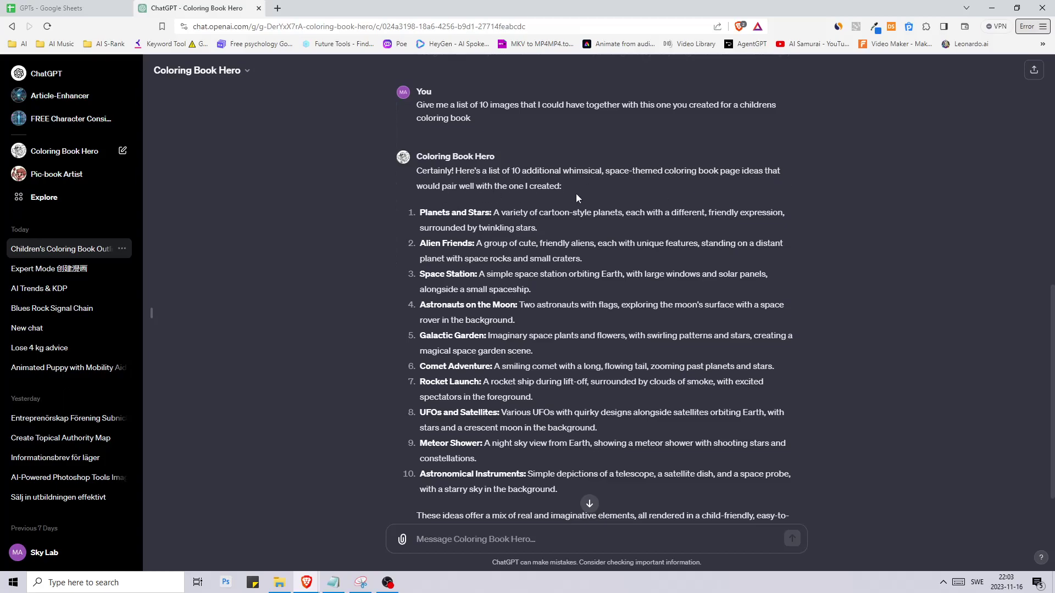
{"action": "scroll", "coordinate": [571, 200], "scroll_direction": "down", "scroll_amount": 1}
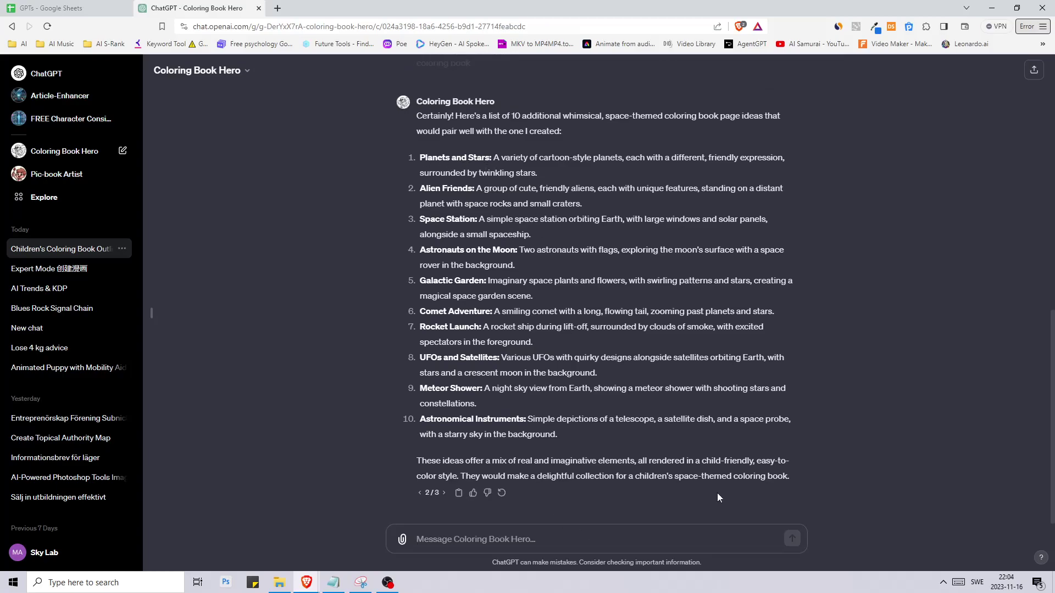
{"action": "type", "text": "Create the"}
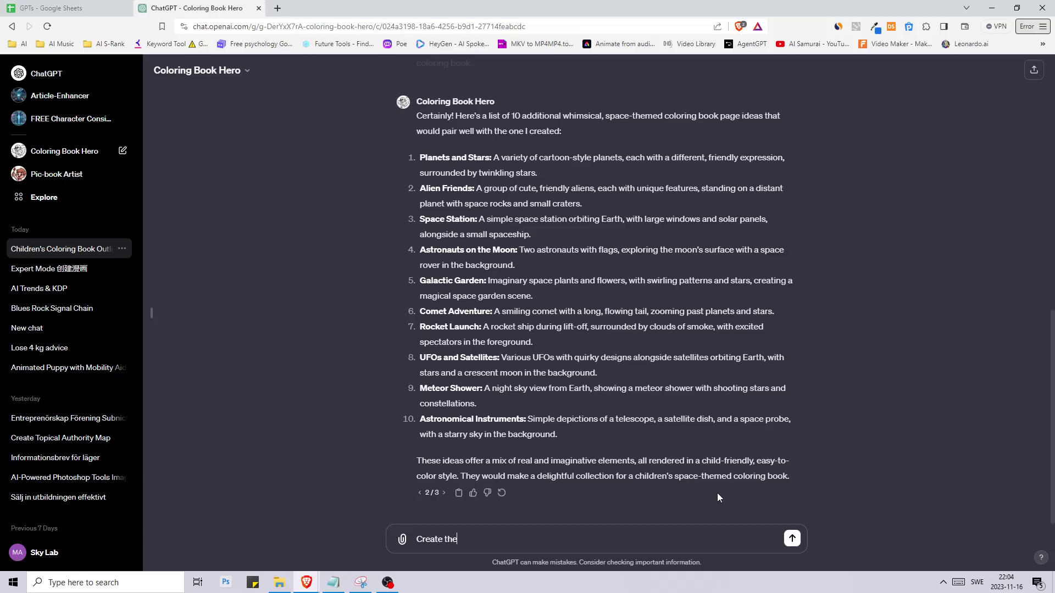
{"action": "type", "text": " four first images of this list."}
- Send the request for the first four images and enlarge the generated alien coloring page
{"action": "key", "text": "Return"}
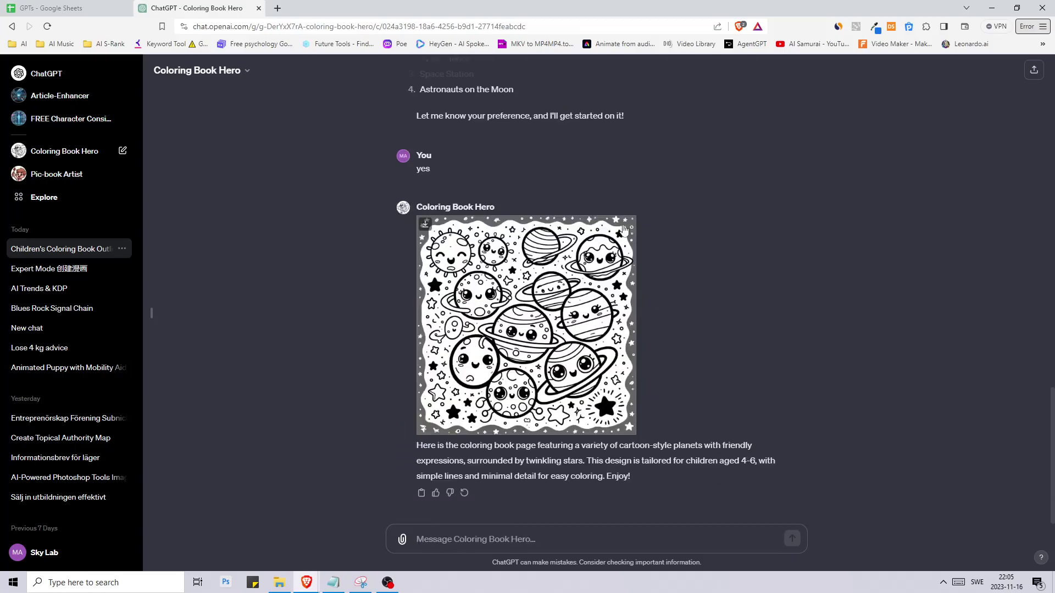
{"action": "scroll", "coordinate": [450, 183], "scroll_direction": "up", "scroll_amount": 4}
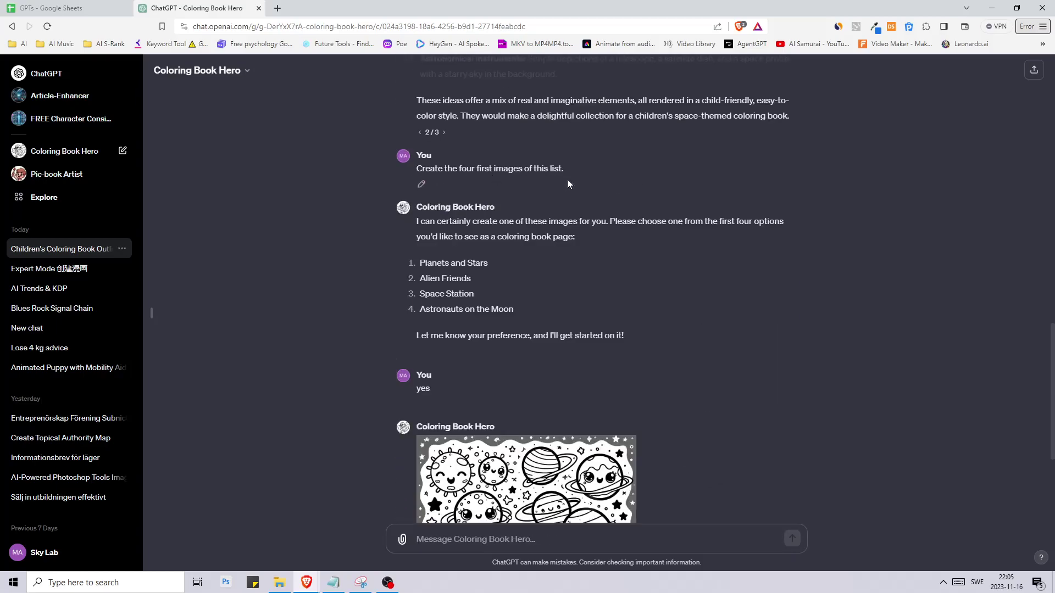
{"action": "scroll", "coordinate": [558, 196], "scroll_direction": "down", "scroll_amount": 1}
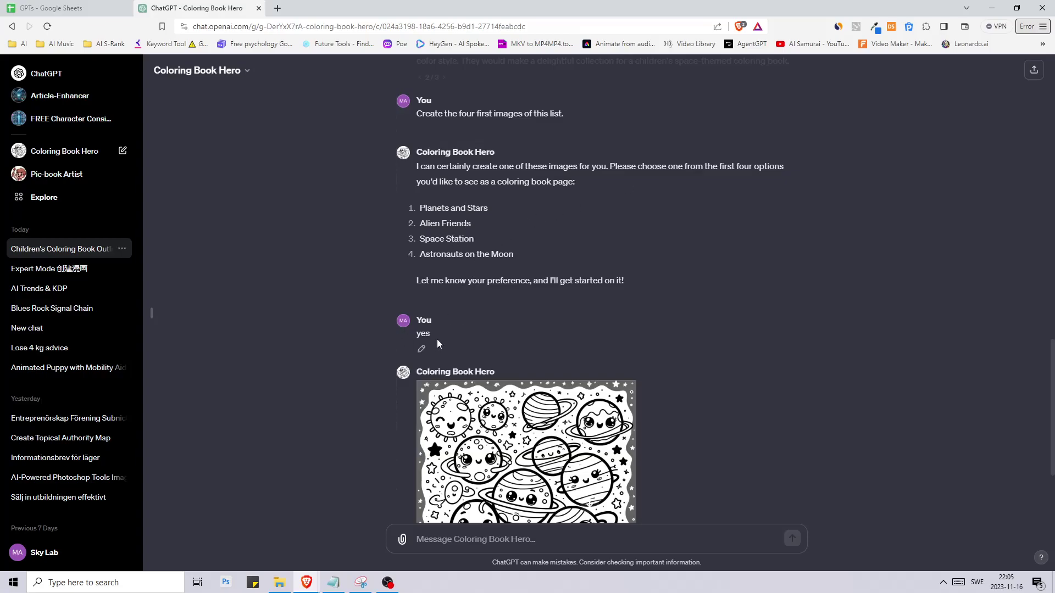
{"action": "scroll", "coordinate": [555, 332], "scroll_direction": "down", "scroll_amount": 3}
{"action": "scroll", "coordinate": [555, 332], "scroll_direction": "up", "scroll_amount": 5}
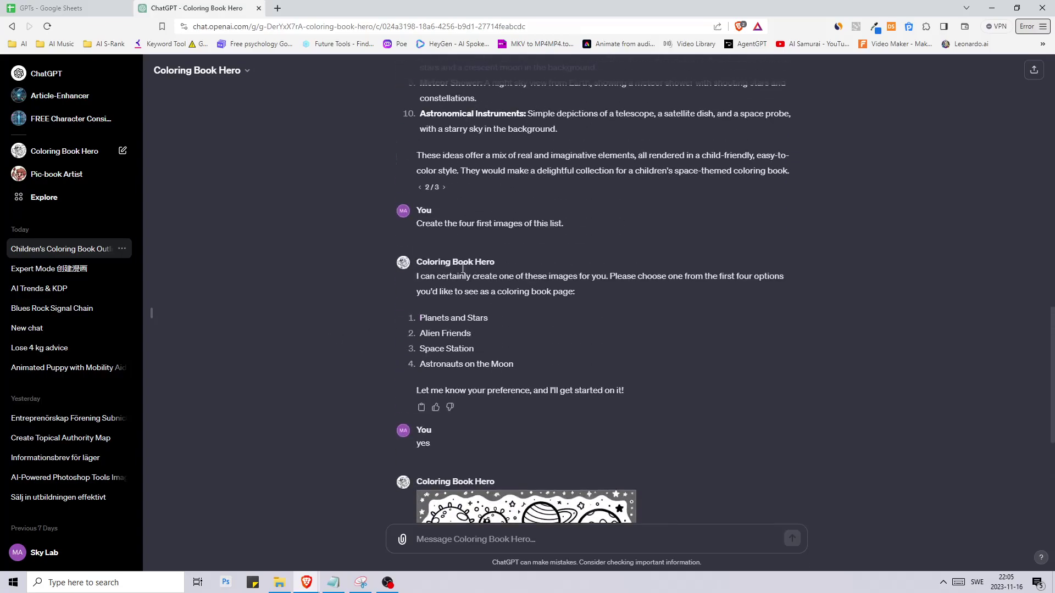
{"action": "scroll", "coordinate": [555, 332], "scroll_direction": "down", "scroll_amount": 5}
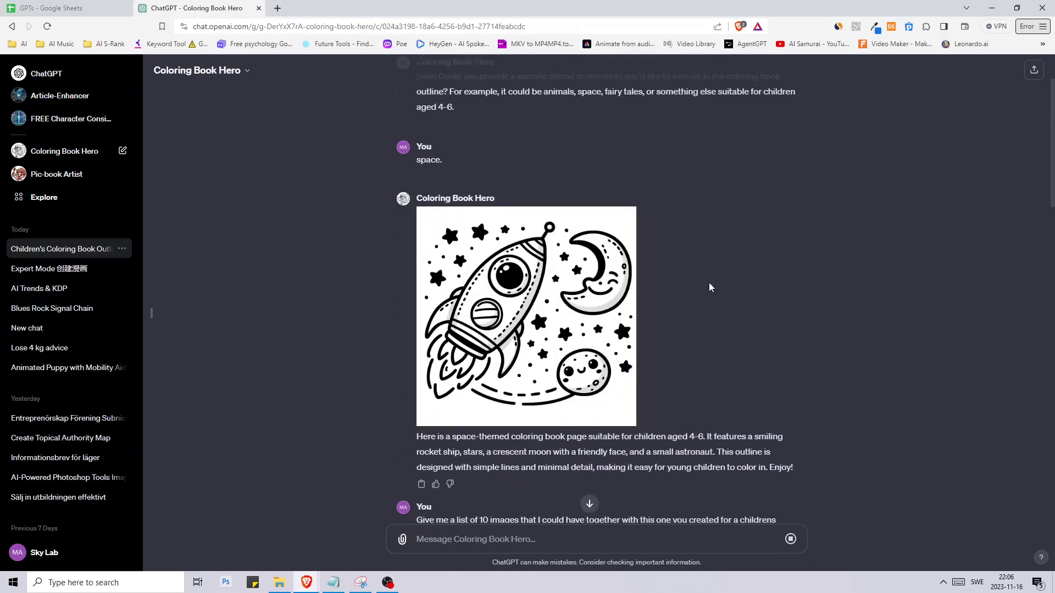
{"action": "scroll", "coordinate": [710, 287], "scroll_direction": "down", "scroll_amount": 15}
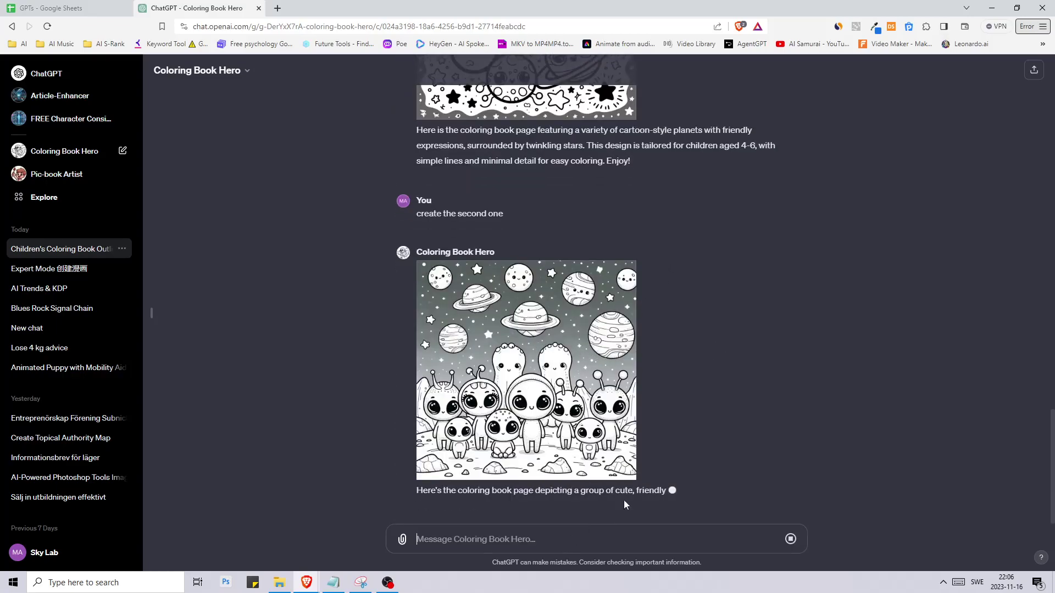
{"action": "left_click", "coordinate": [583, 382]}
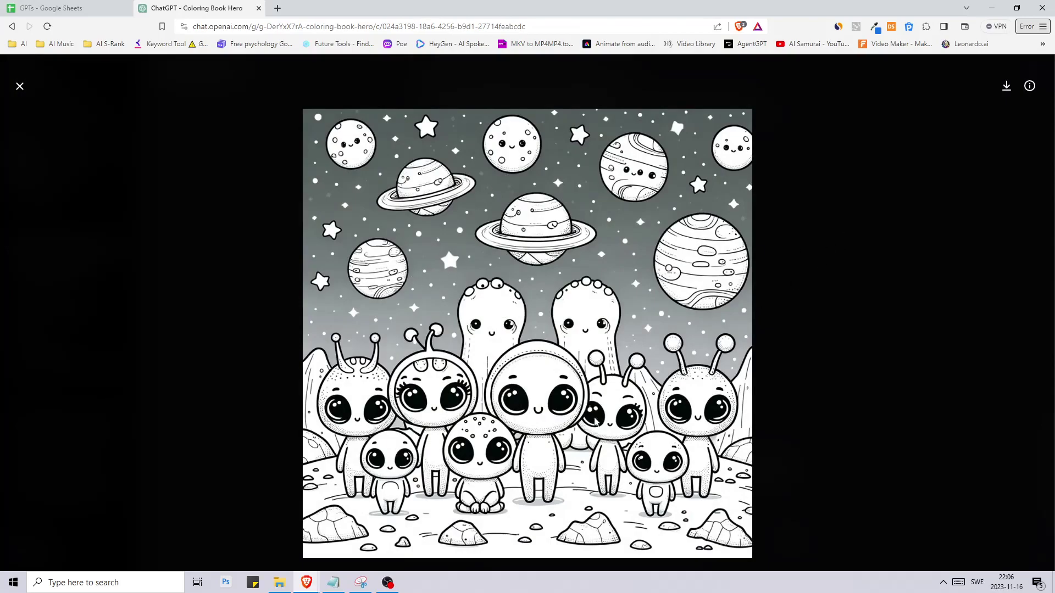
- Ask to recreate the alien page with a plain white background instead of a colored or gradient one
{"action": "left_click", "coordinate": [20, 86]}
{"action": "type", "text": "Can you crea"}
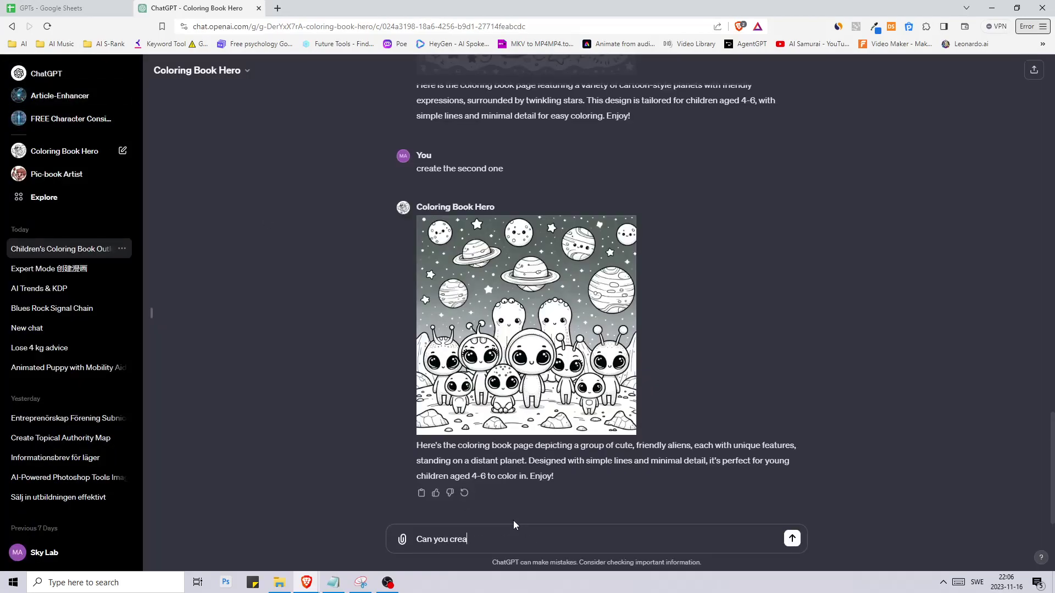
{"action": "type", "text": "te this again make sure the background is white and no"}
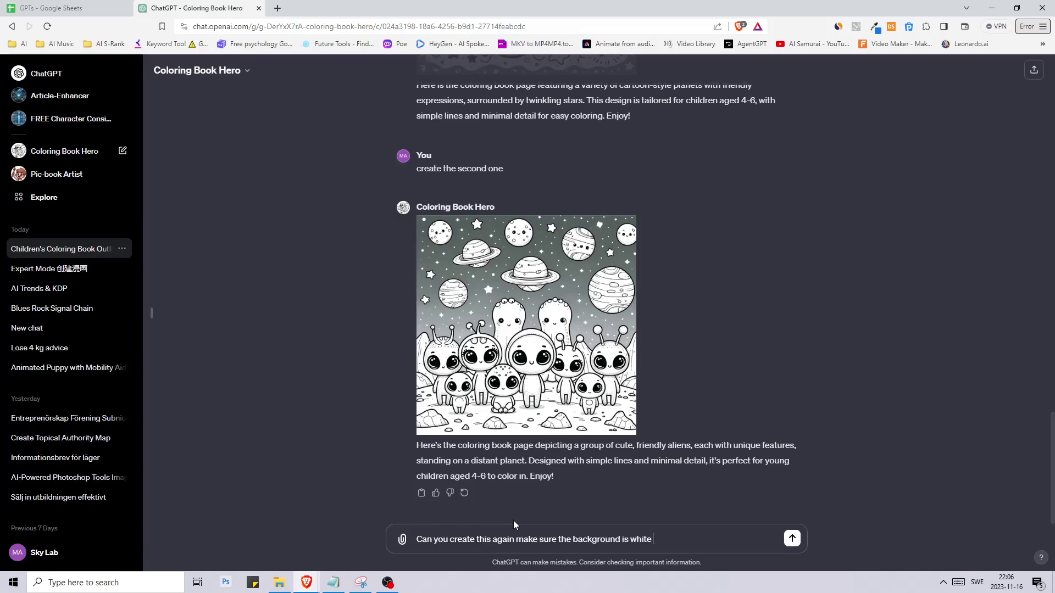
{"action": "type", "text": "t colored or gradient"}
{"action": "key", "text": "Return"}
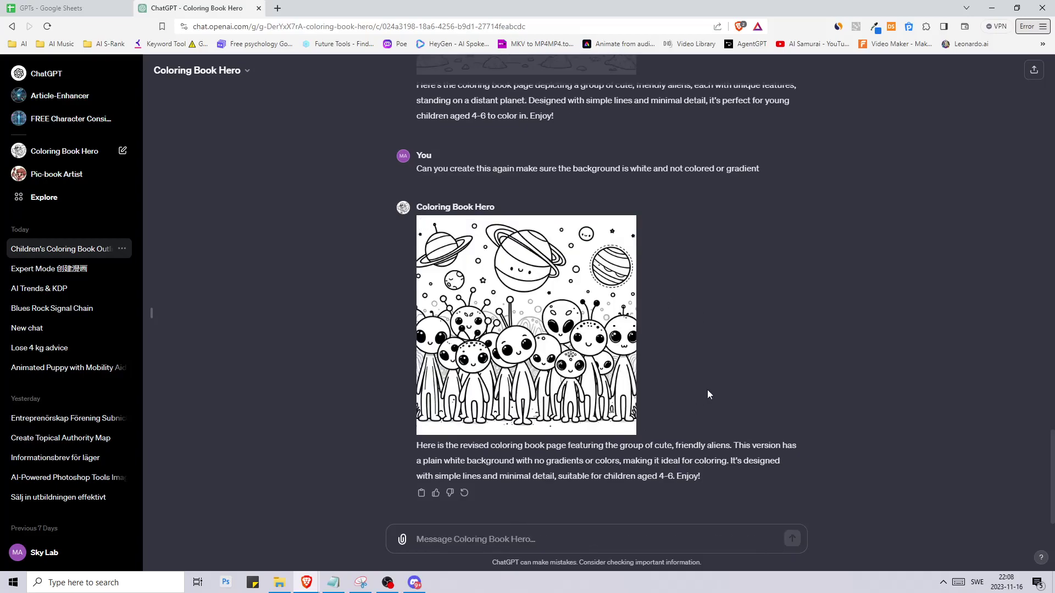
{"action": "scroll", "coordinate": [708, 394], "scroll_direction": "up", "scroll_amount": 5}
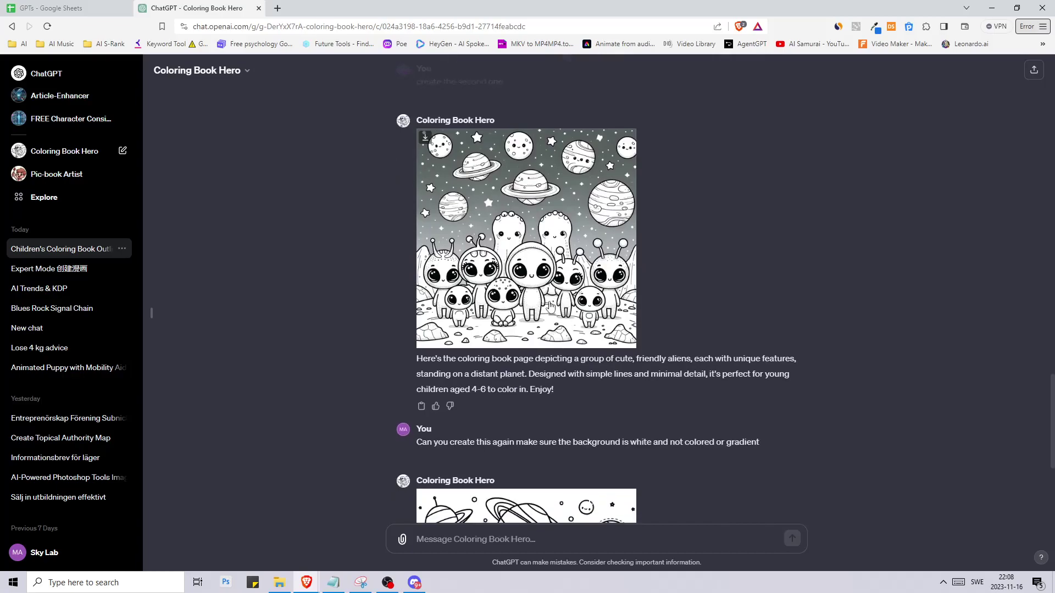
{"action": "scroll", "coordinate": [550, 305], "scroll_direction": "down", "scroll_amount": 5}
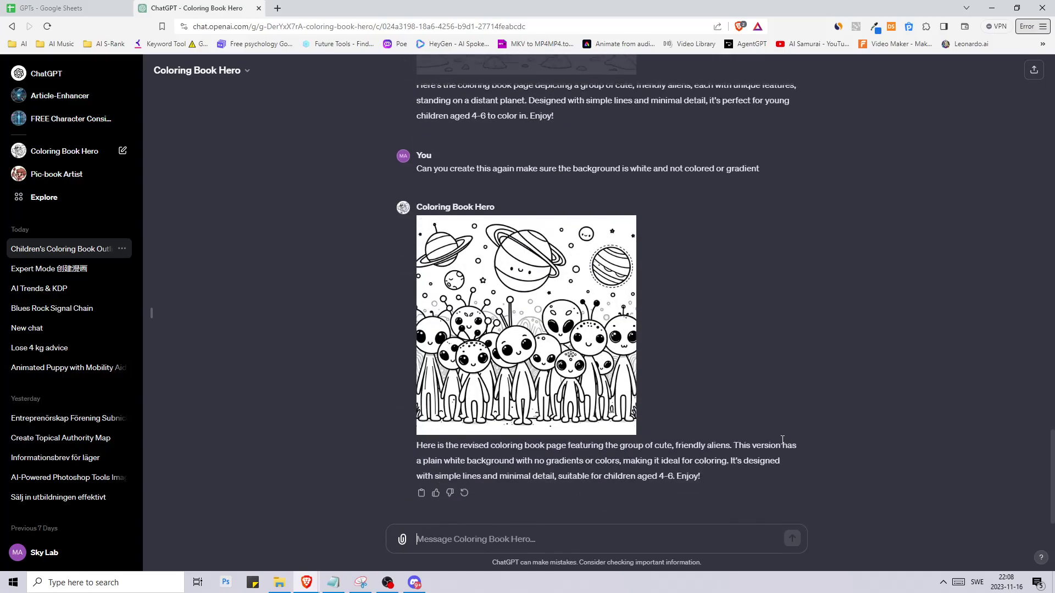
- Send 'Now create the third one from the list' and review the result
{"action": "type", "text": "Now create the "}
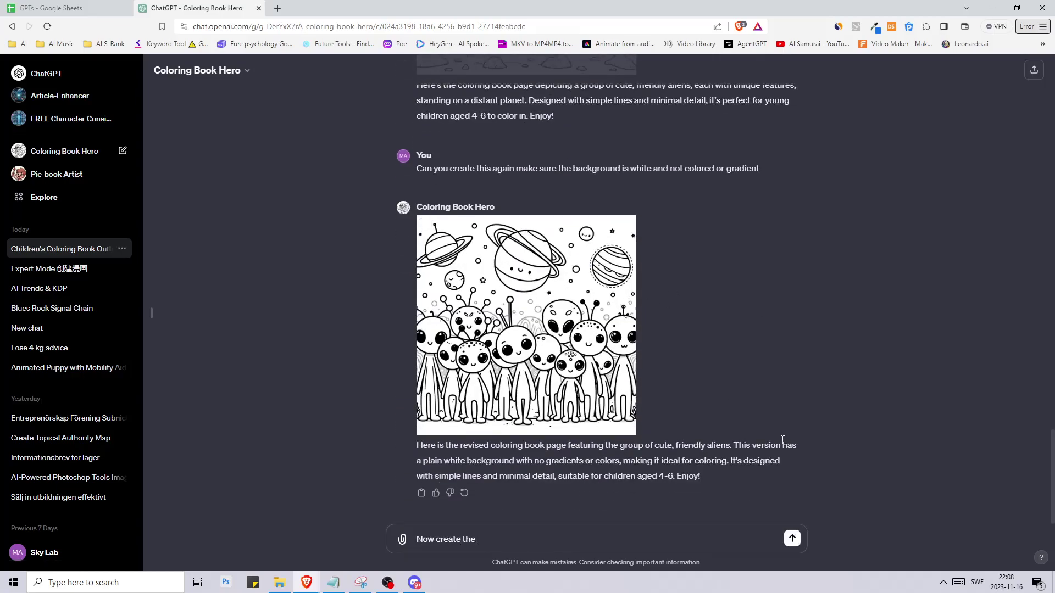
{"action": "type", "text": "third one from the list"}
{"action": "key", "text": "Return"}
{"action": "scroll", "coordinate": [693, 456], "scroll_direction": "up", "scroll_amount": 10}
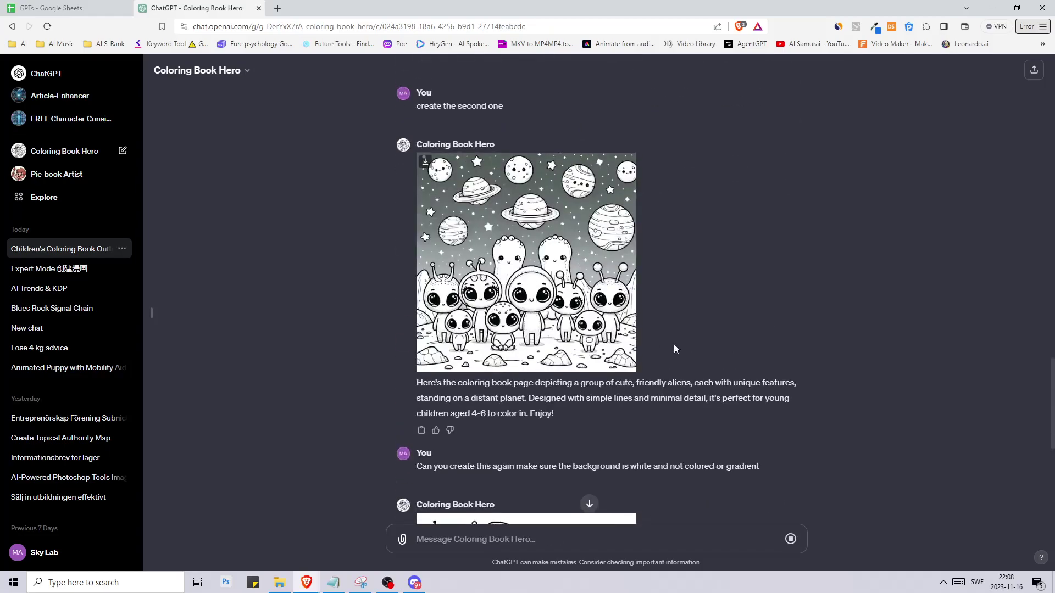
{"action": "scroll", "coordinate": [690, 390], "scroll_direction": "up", "scroll_amount": 15}
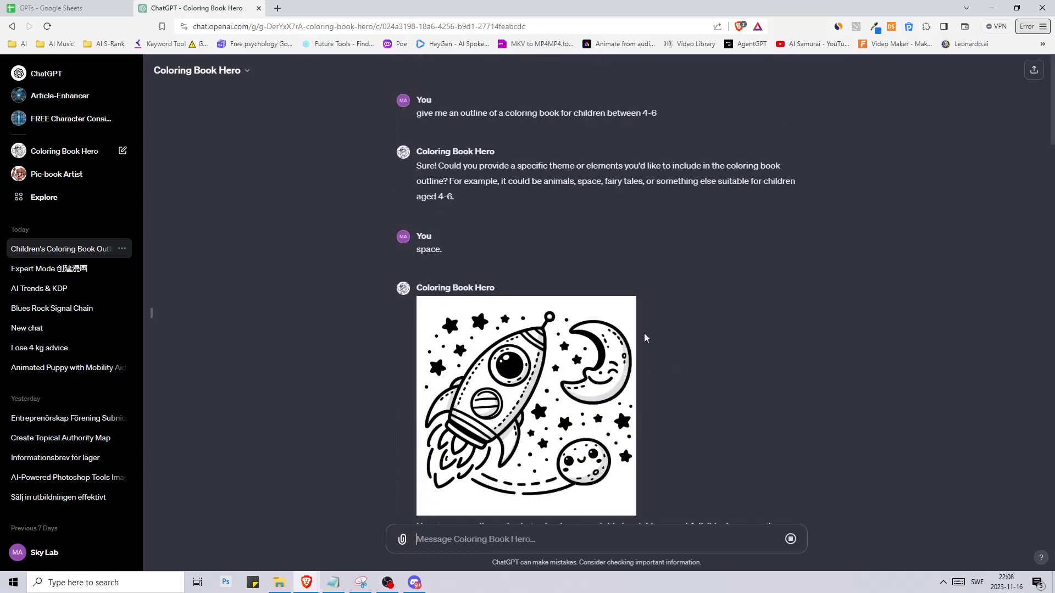
{"action": "scroll", "coordinate": [644, 333], "scroll_direction": "down", "scroll_amount": 5}
{"action": "scroll", "coordinate": [687, 233], "scroll_direction": "down", "scroll_amount": 15}
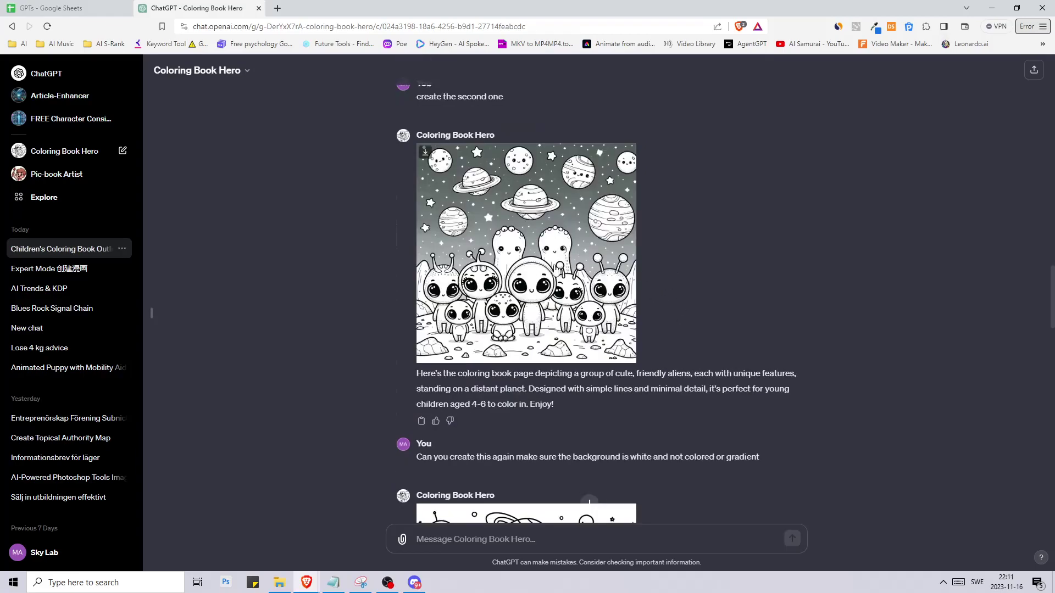
{"action": "scroll", "coordinate": [555, 270], "scroll_direction": "down", "scroll_amount": 5}
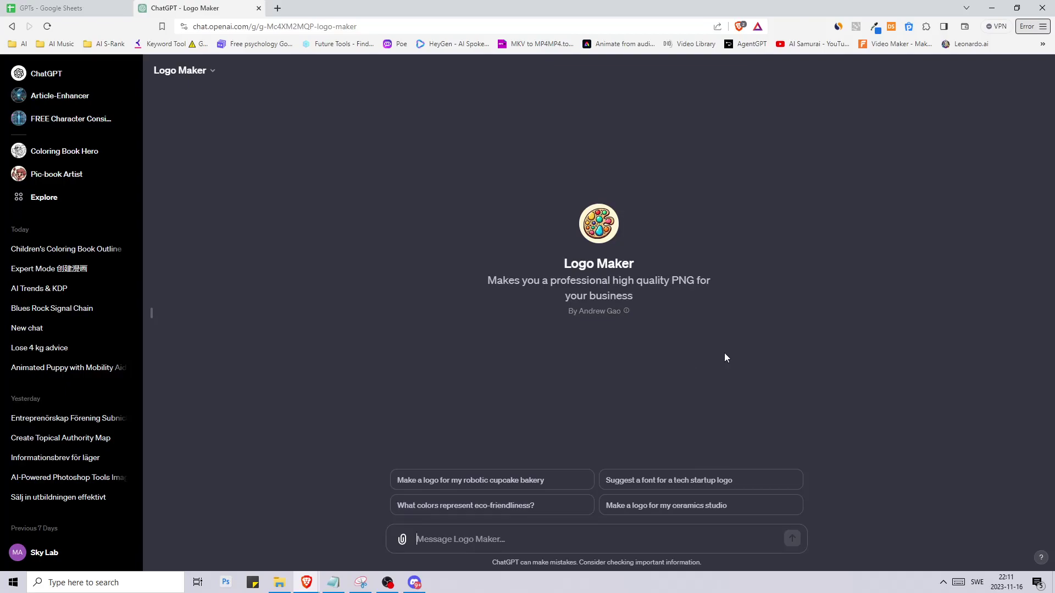
- Describe the 'Snowball AI' YouTube channel about AI tools to Logo Maker, then paste a concept choice
{"action": "type", "text": "I have a youtube"}
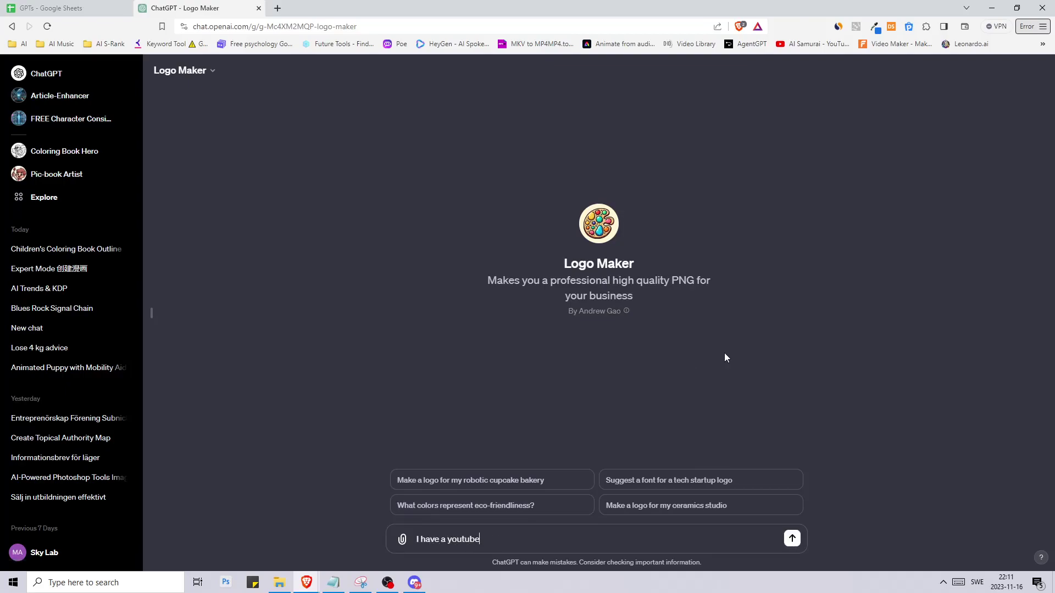
{"action": "type", "text": " channel called \"Snowball AI\" where I co"}
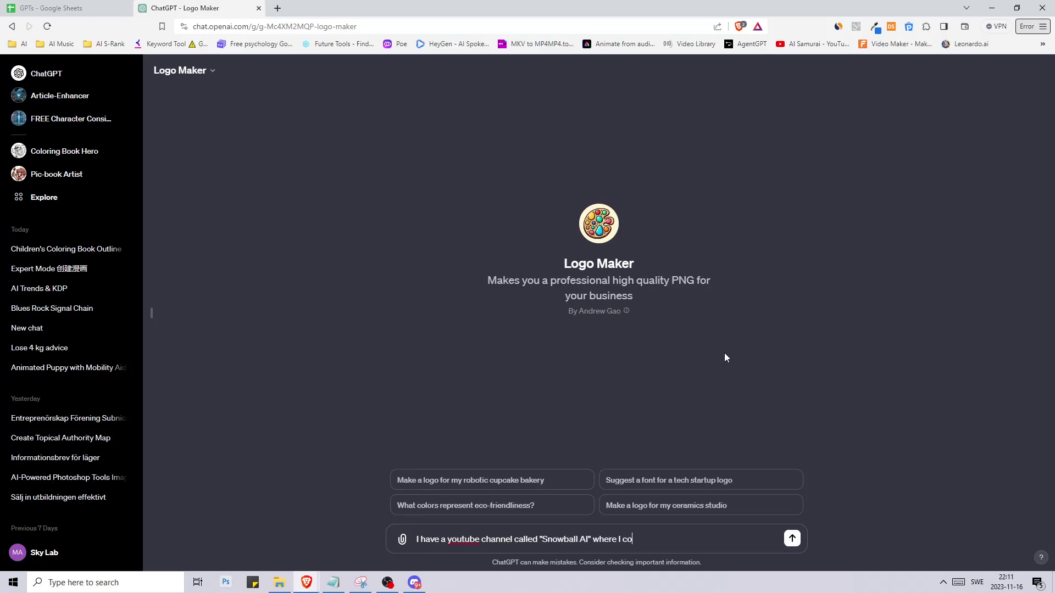
{"action": "type", "text": "ver different AI tools and updates."}
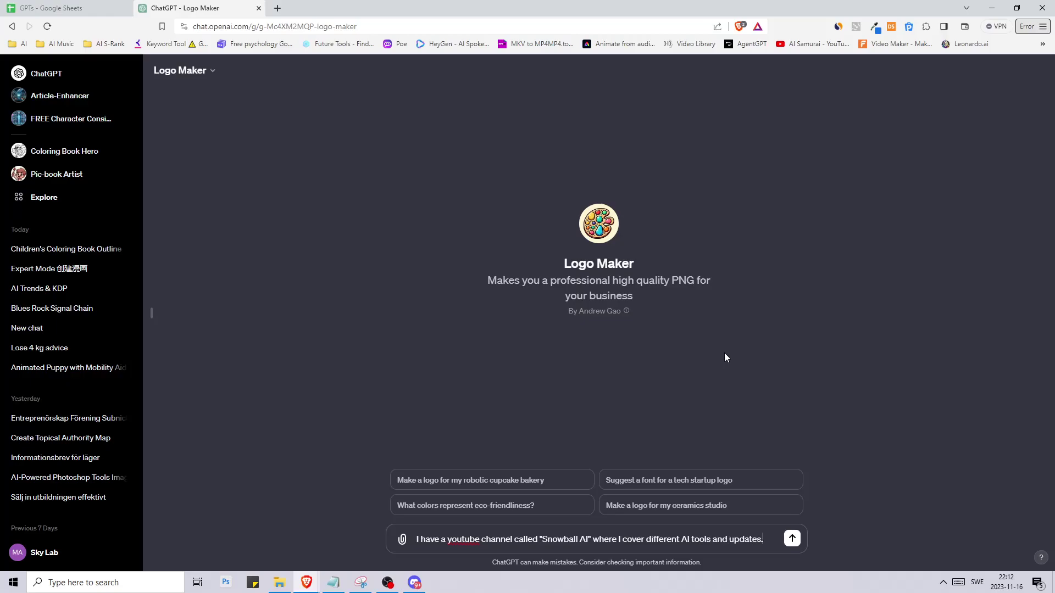
{"action": "key", "text": "Return"}
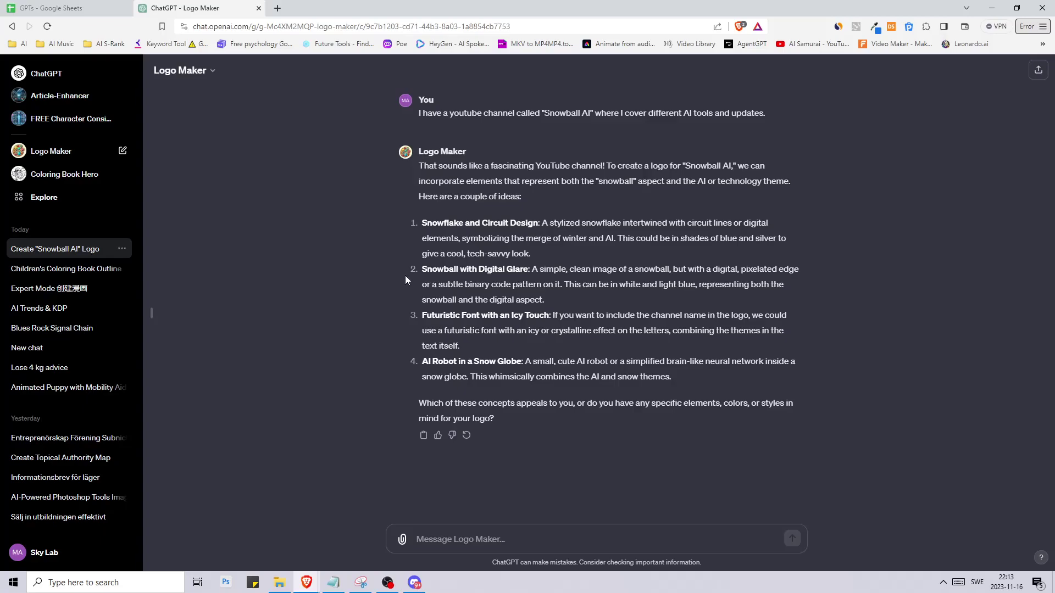
{"action": "type", "text": "number 2. sounds just right."}
- Choose logo concept number 2, then ask 'Create a few more variations of this.'
{"action": "key", "text": "Return"}
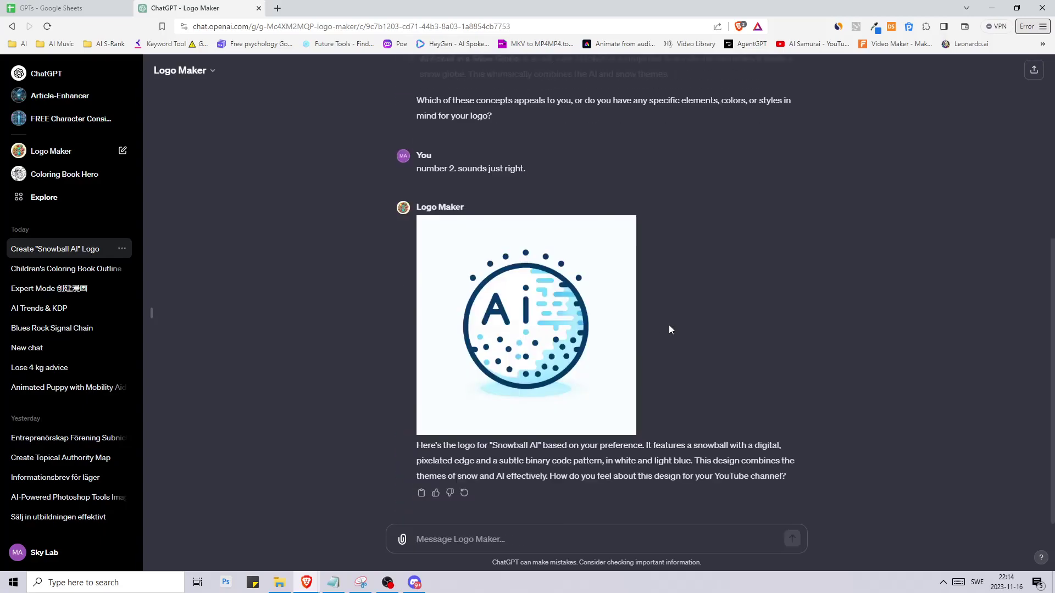
{"action": "scroll", "coordinate": [571, 356], "scroll_direction": "down", "scroll_amount": 1}
{"action": "type", "text": "C"}
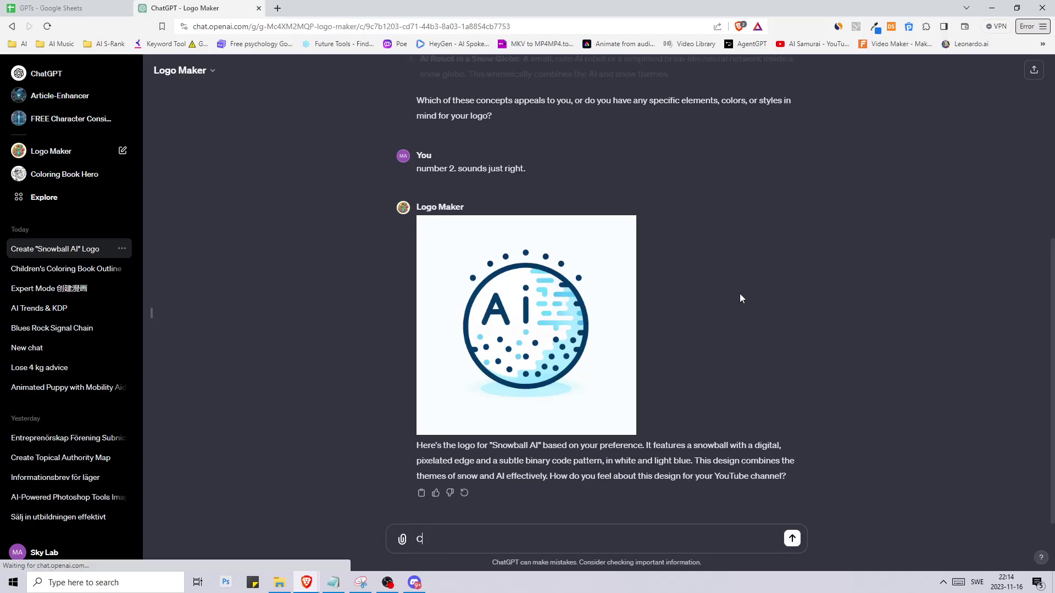
{"action": "type", "text": "reate a few more "}
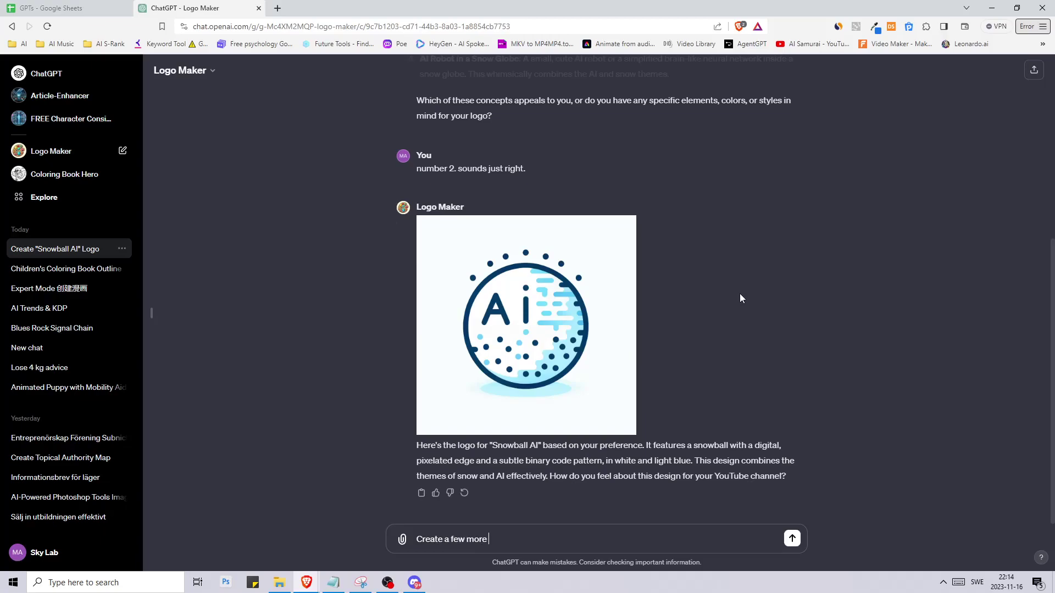
{"action": "type", "text": "variations of this."}
{"action": "key", "text": "Return"}
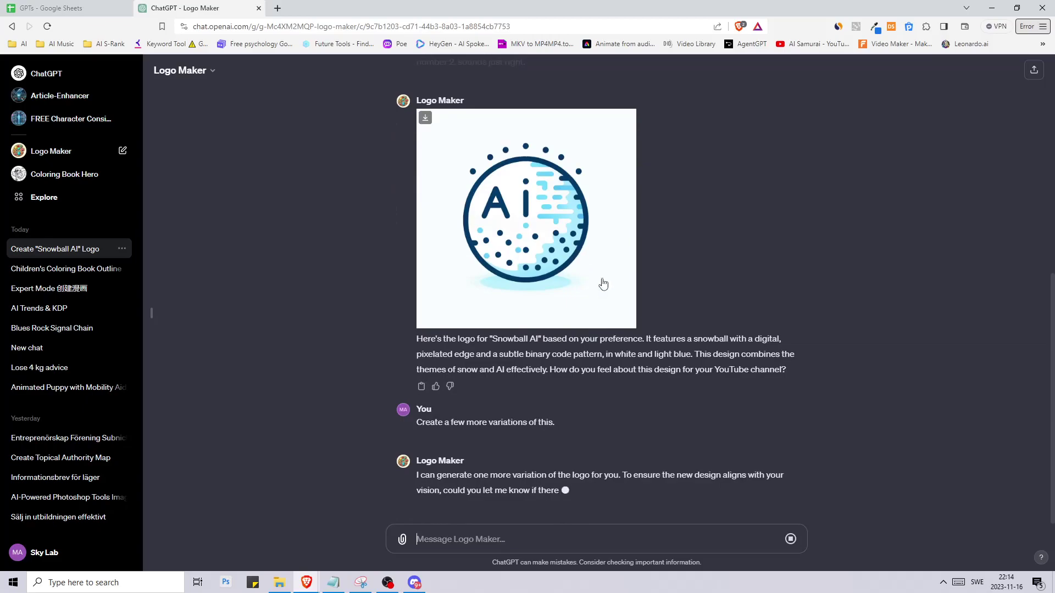
{"action": "scroll", "coordinate": [536, 319], "scroll_direction": "up", "scroll_amount": 7}
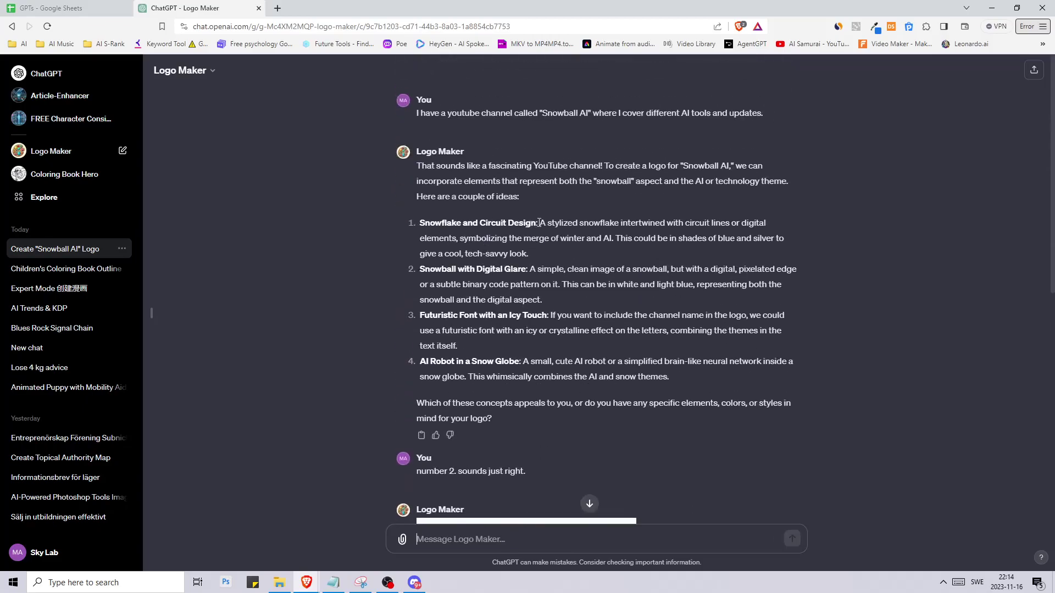
{"action": "scroll", "coordinate": [762, 367], "scroll_direction": "down", "scroll_amount": 8}
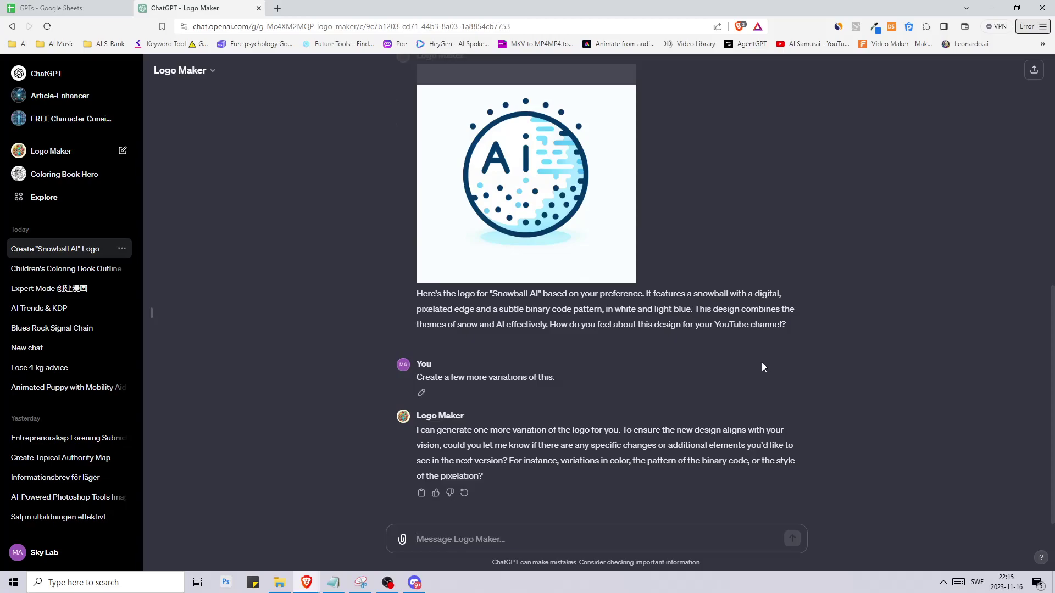
- Reply 'You choose.' so Logo Maker generates the darker blue binary-pattern variation
{"action": "type", "text": "You choose."}
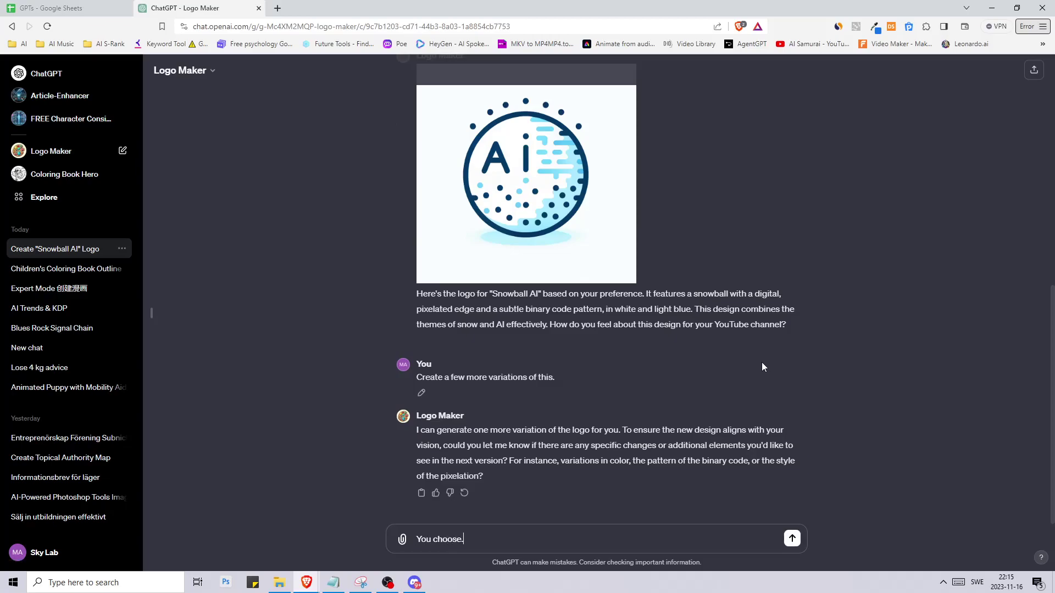
{"action": "key", "text": "Return"}
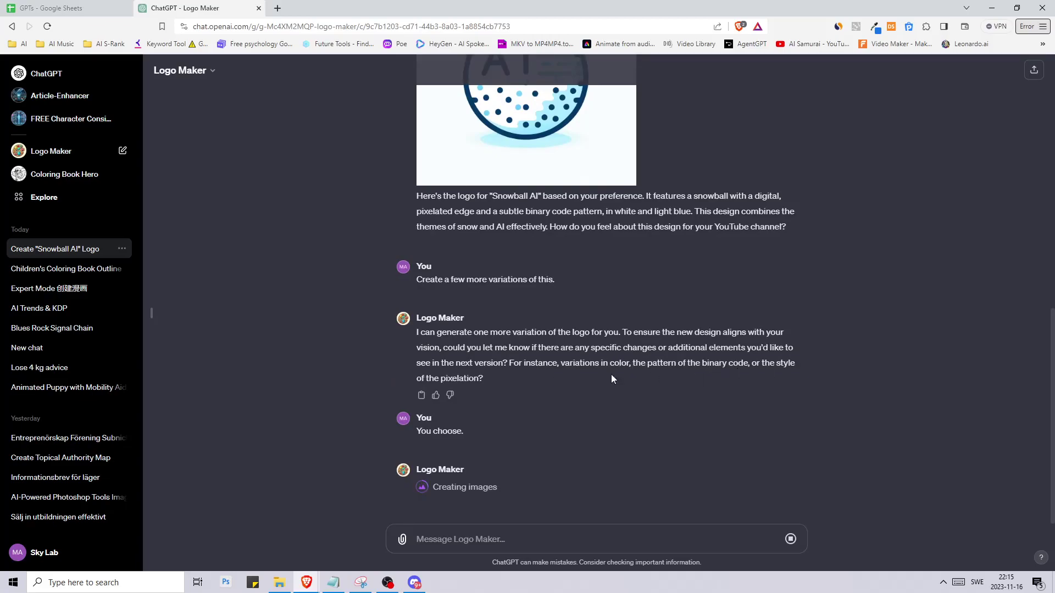
{"action": "scroll", "coordinate": [515, 375], "scroll_direction": "up", "scroll_amount": 3}
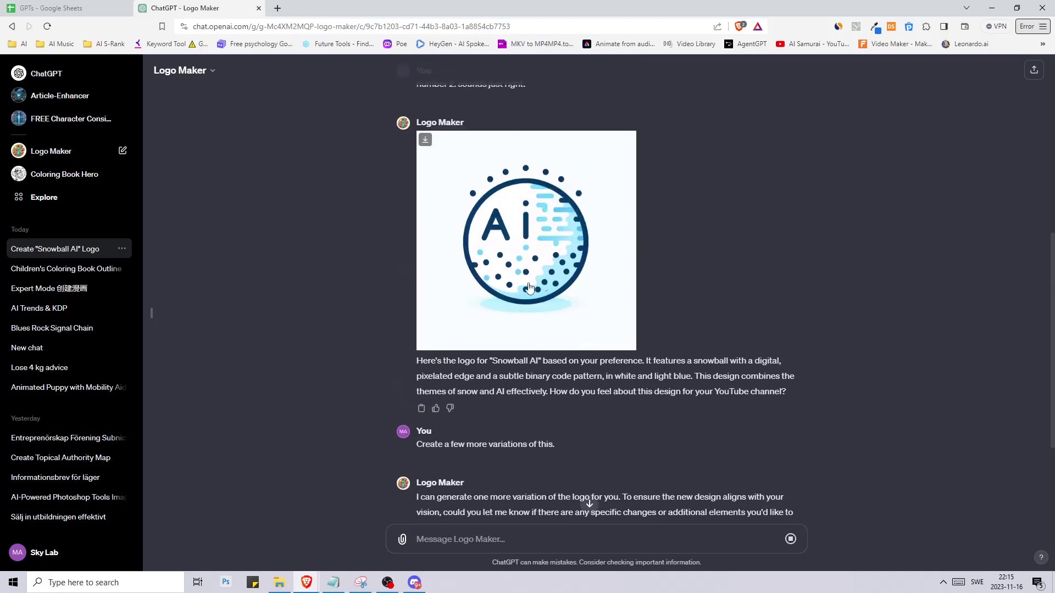
{"action": "scroll", "coordinate": [555, 306], "scroll_direction": "down", "scroll_amount": 3}
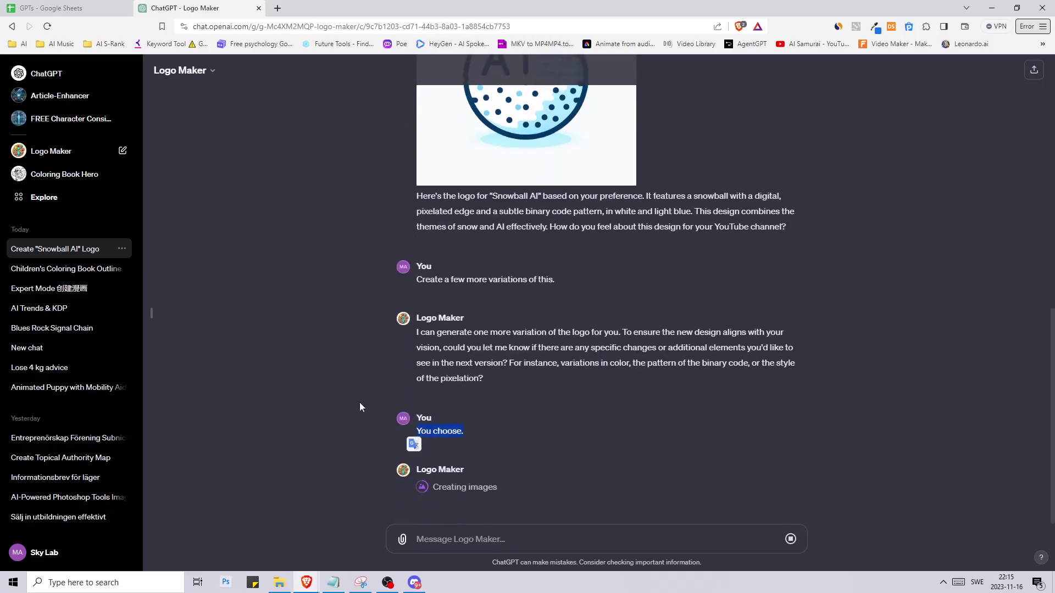
{"action": "left_click", "coordinate": [536, 396]}
{"action": "scroll", "coordinate": [544, 308], "scroll_direction": "up", "scroll_amount": 5}
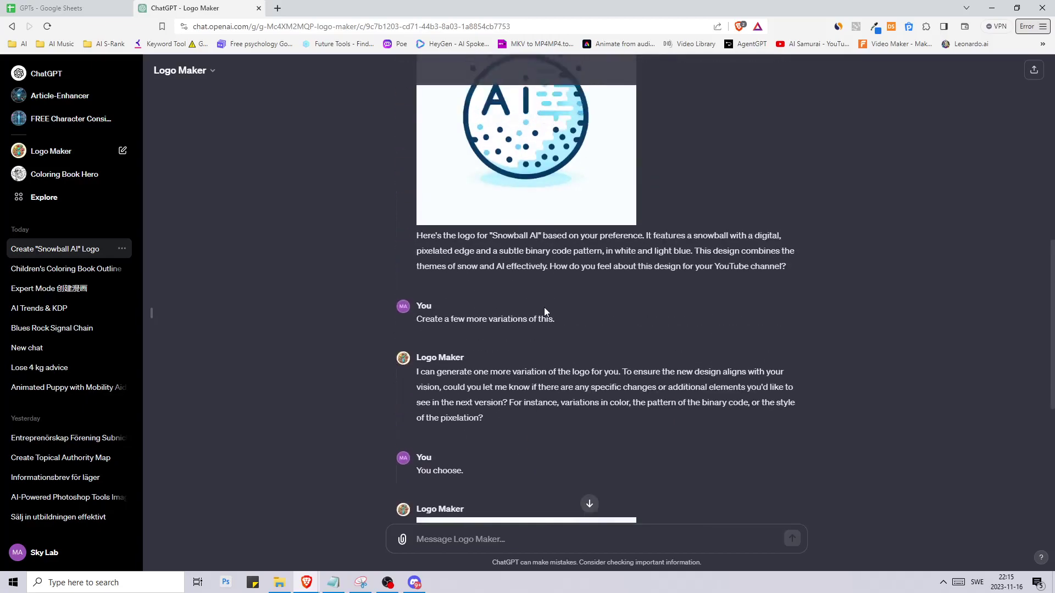
{"action": "scroll", "coordinate": [526, 309], "scroll_direction": "down", "scroll_amount": 5}
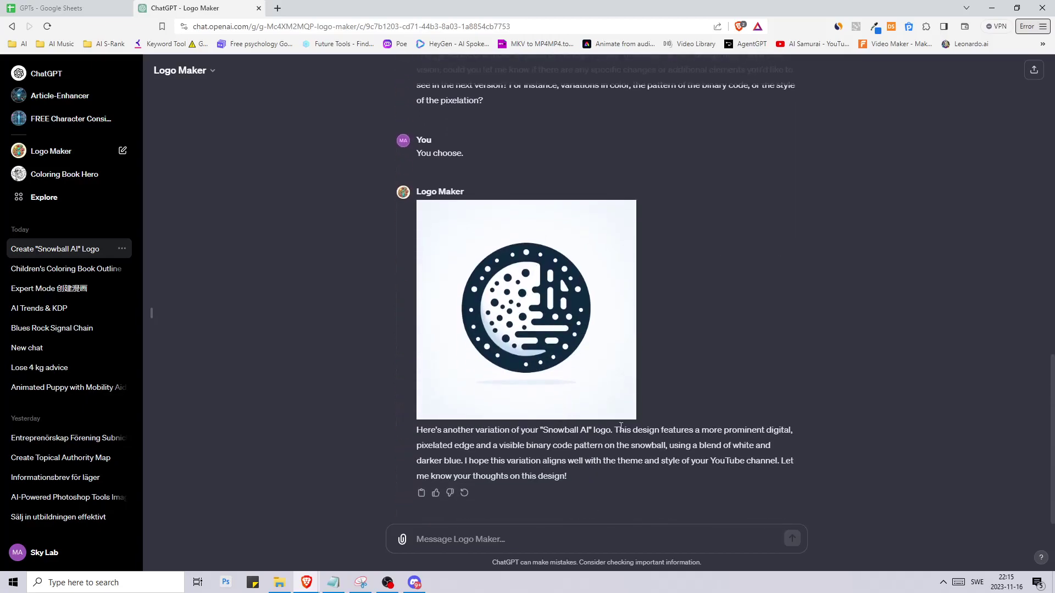
- Tell Logo Maker 'I have a tea store and sell high quality tea.'
{"action": "type", "text": "I"}
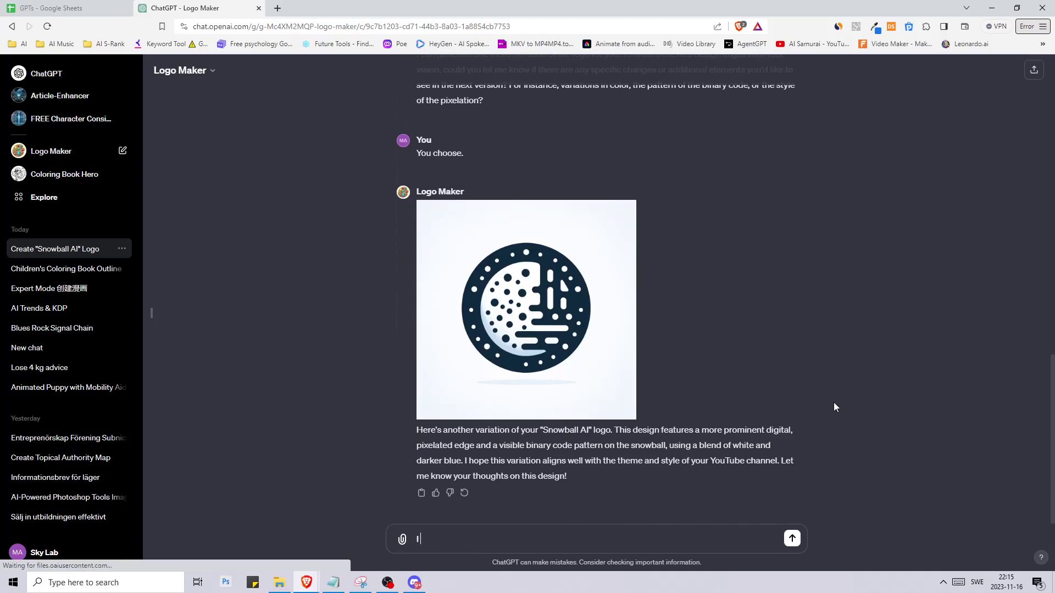
{"action": "type", "text": " have a tea sto"}
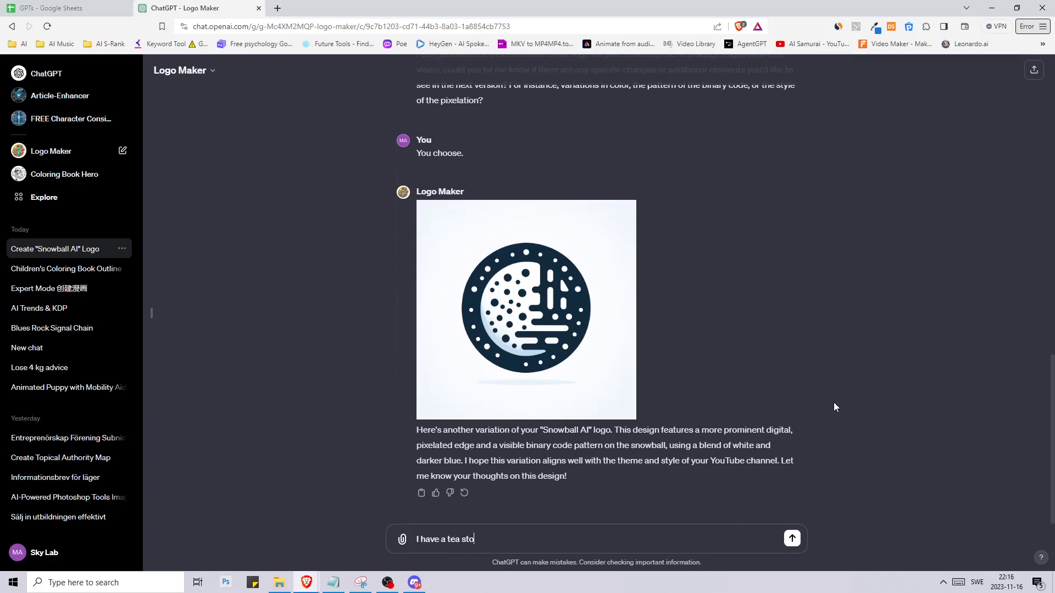
{"action": "type", "text": "re and sell high quality tea."}
{"action": "key", "text": "Return"}
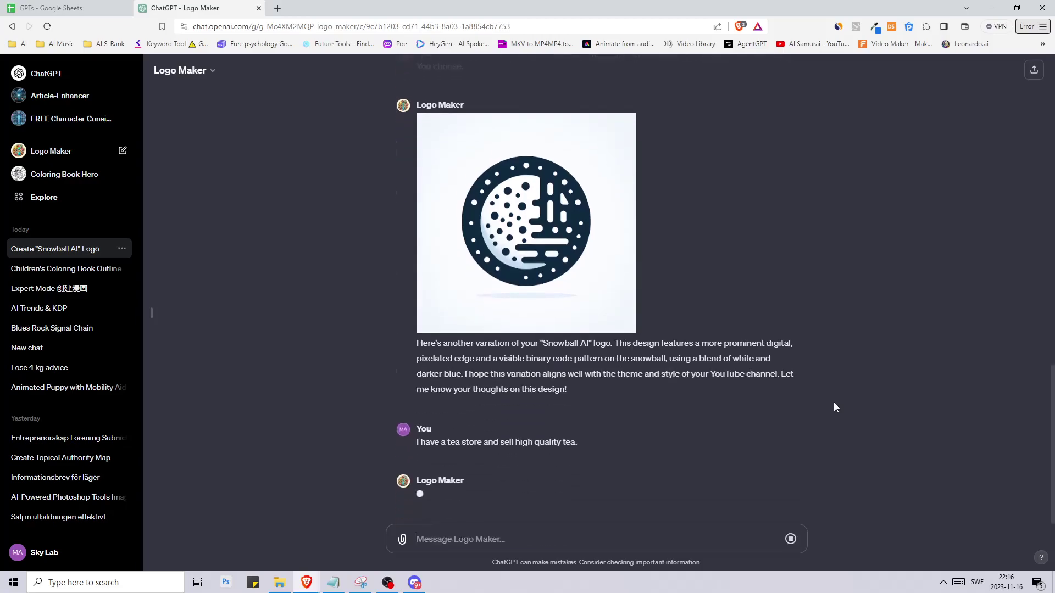
{"action": "left_click_drag", "start_coordinate": [437, 372], "coordinate": [493, 373]}
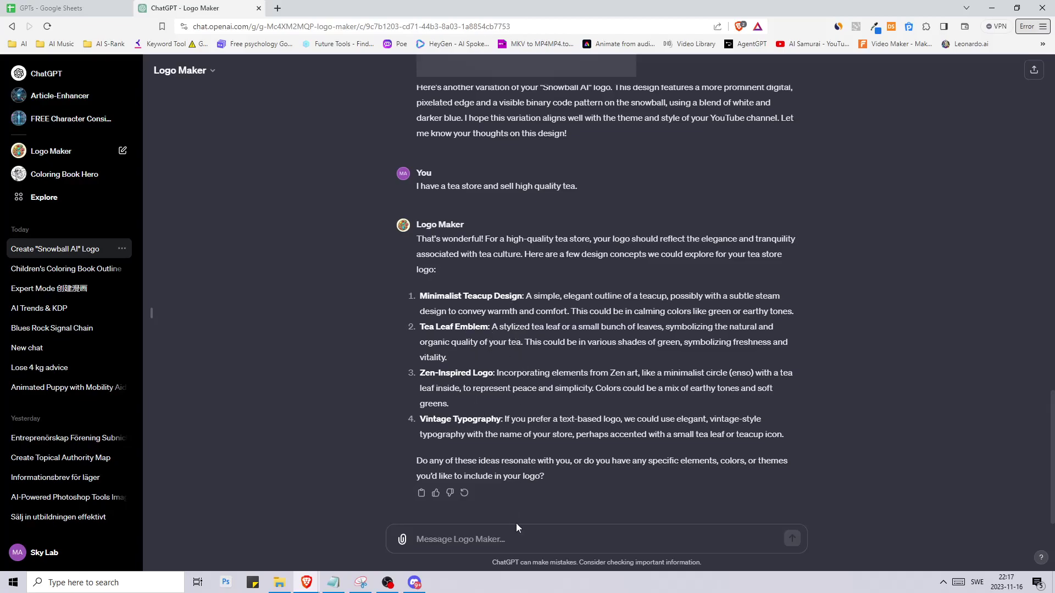
- Request concept 2, the Tea Leaf Emblem, and view the green tea-leaf logo full size
{"action": "type", "text": "Let"}
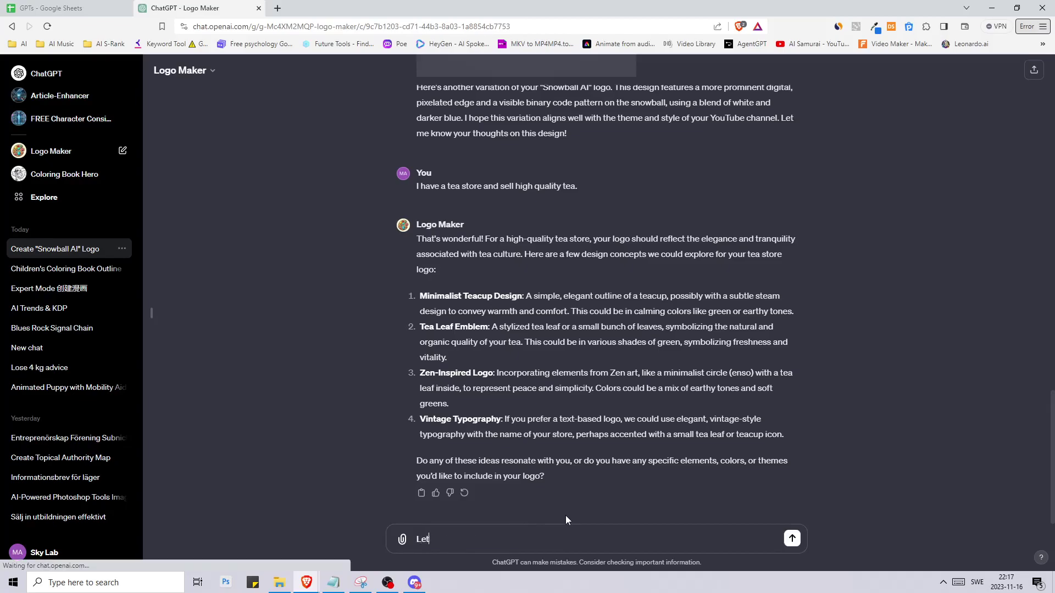
{"action": "type", "text": "'s try number 2."}
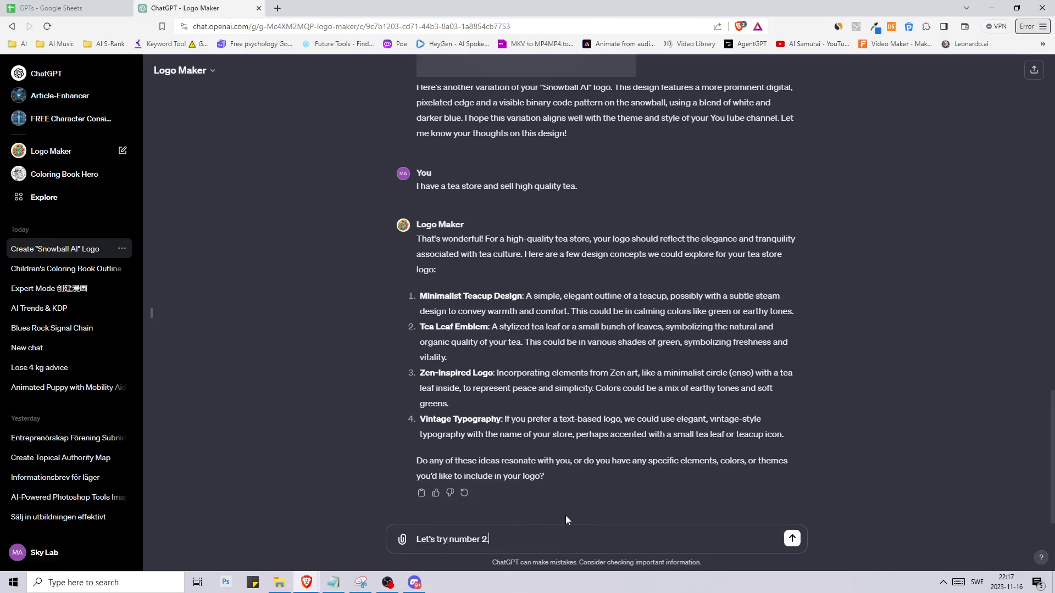
{"action": "key", "text": "Return"}
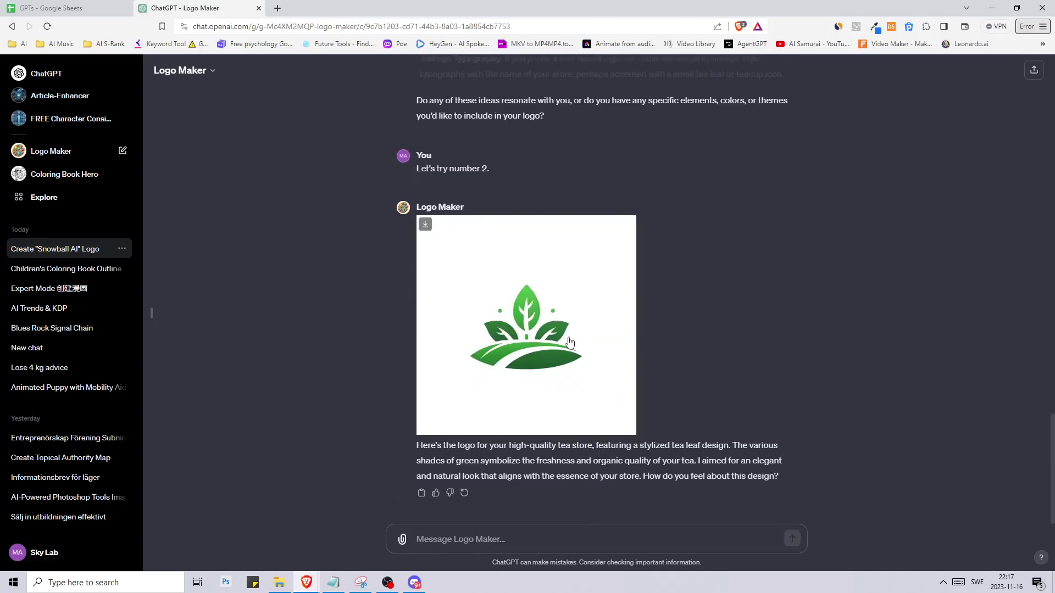
{"action": "left_click", "coordinate": [566, 340]}
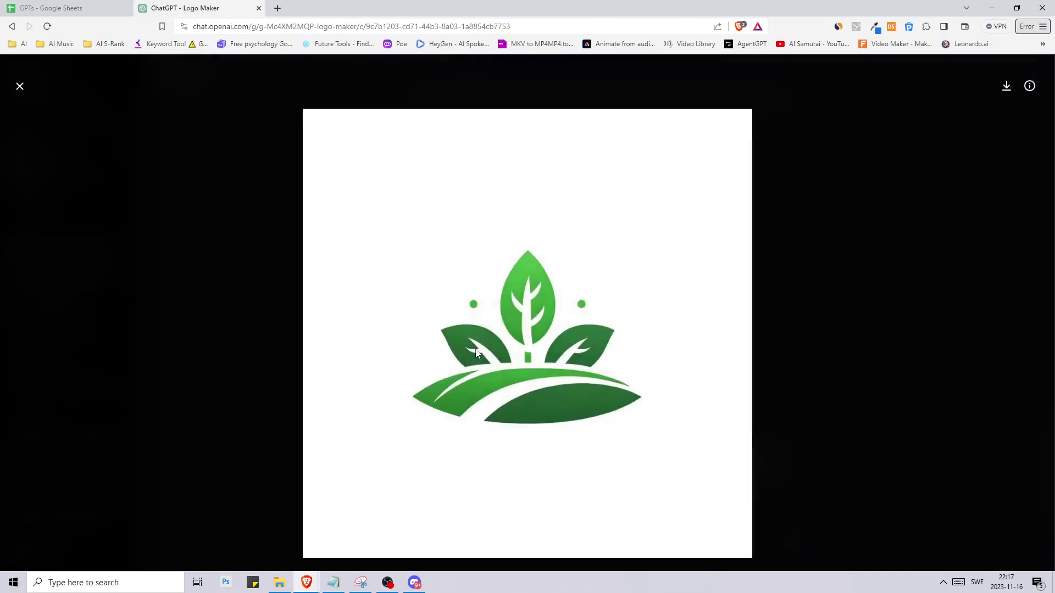
{"action": "left_click", "coordinate": [20, 88]}
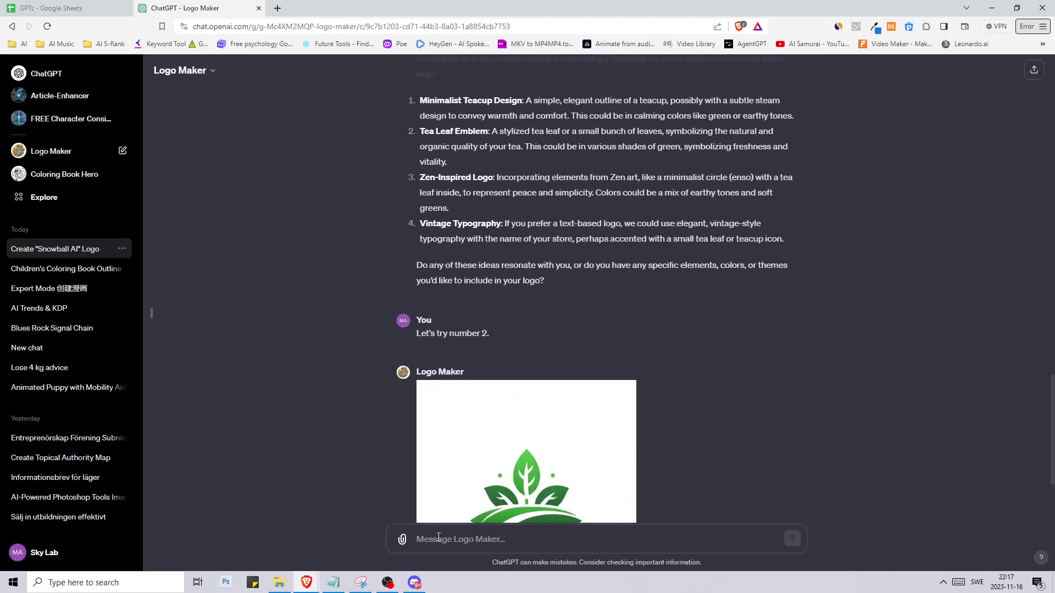
- Request concept number 4, the vintage-typography HIGH-QUALITY TEA logo
{"action": "type", "text": "try number 54"}
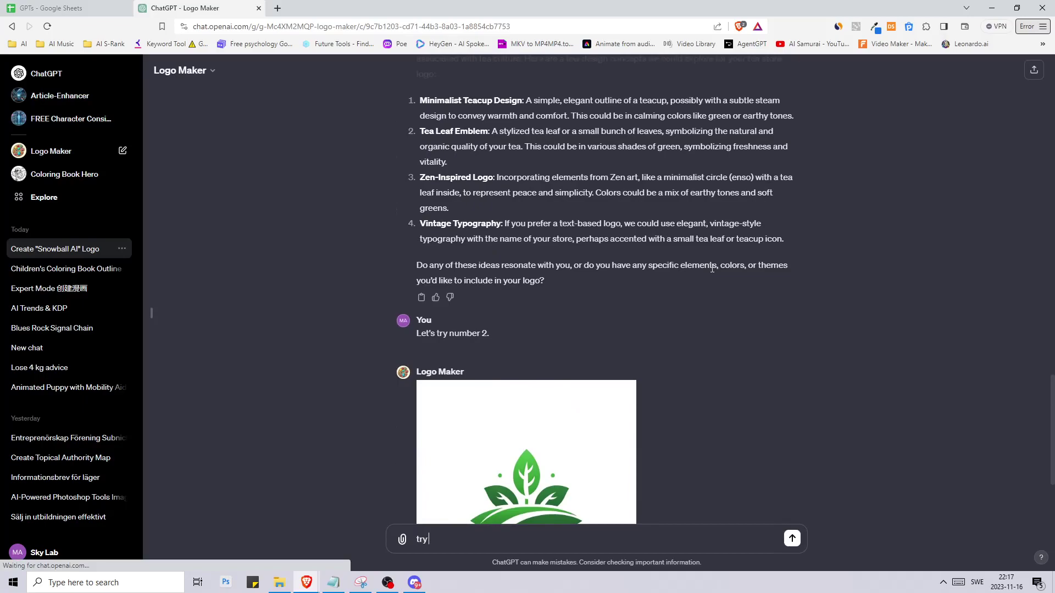
{"action": "type", "text": "."}
{"action": "key", "text": "Return"}
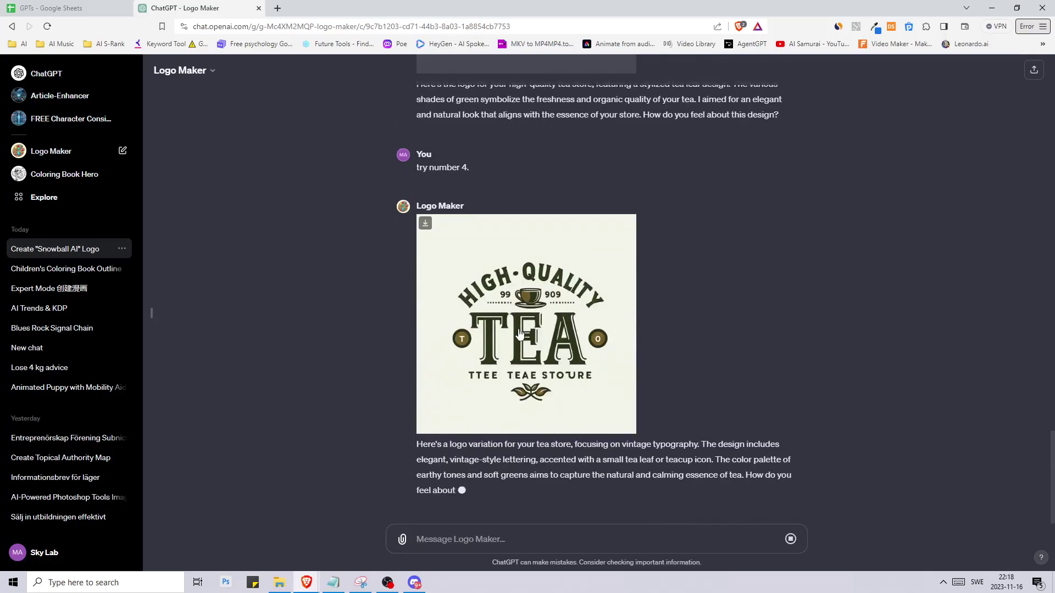
{"action": "middle_click", "coordinate": [684, 372]}
{"action": "scroll", "coordinate": [684, 372], "scroll_direction": "up", "scroll_amount": 10}
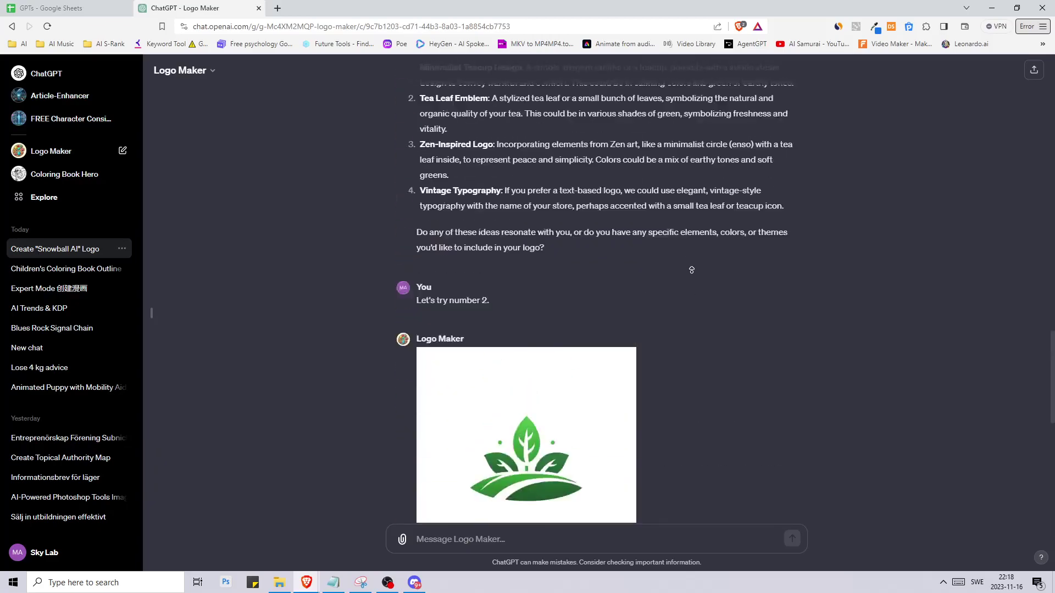
{"action": "scroll", "coordinate": [550, 329], "scroll_direction": "down", "scroll_amount": 10}
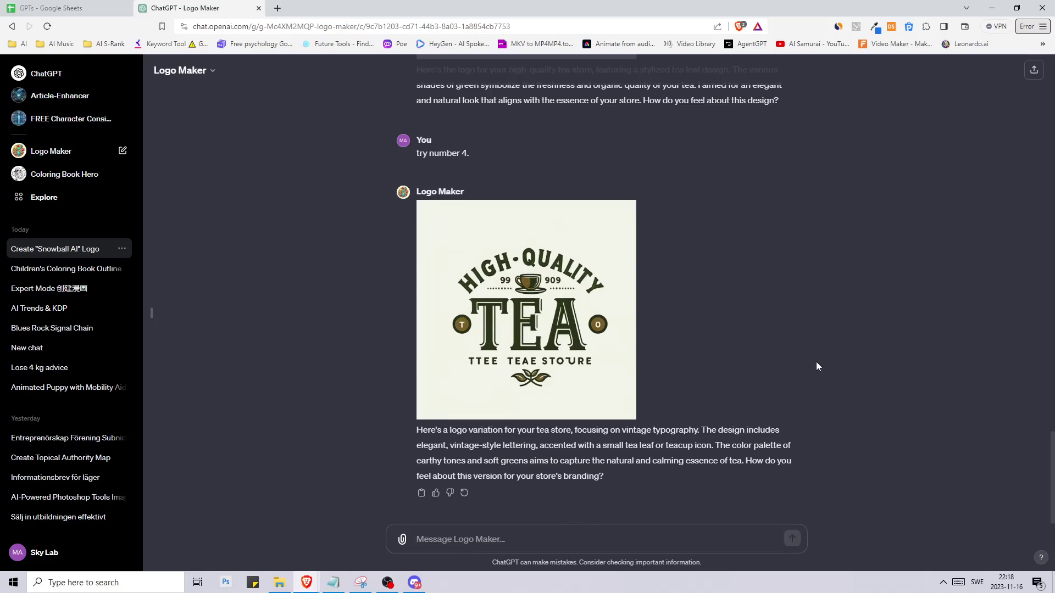
- Ask Logo Maker to add a simple tea cup and recolor the tea logo red and green
{"action": "type", "text": "Can you add a simpl"}
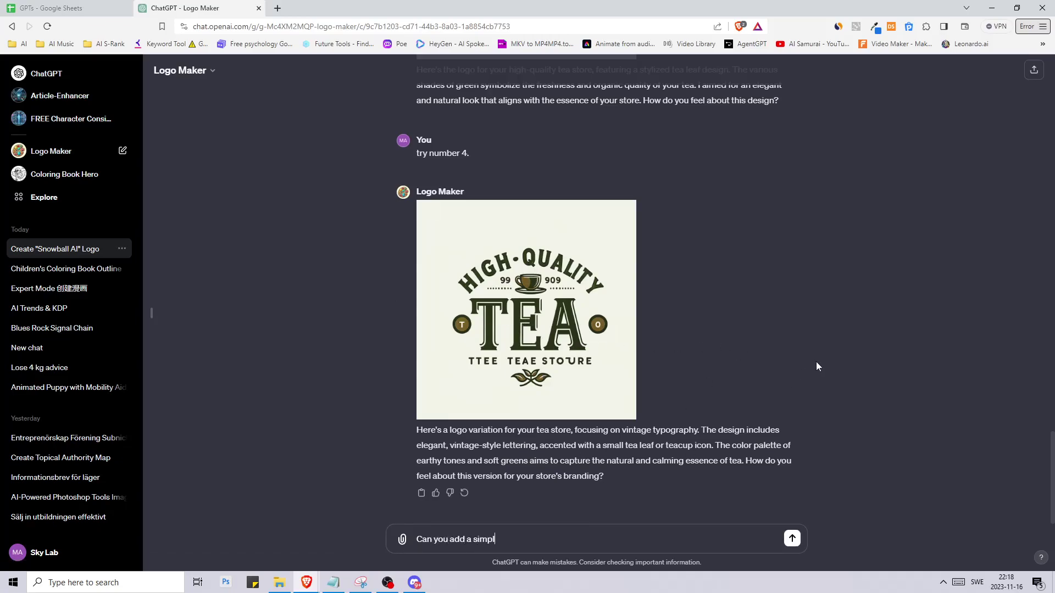
{"action": "type", "text": "e tea cup and change the color to red a"}
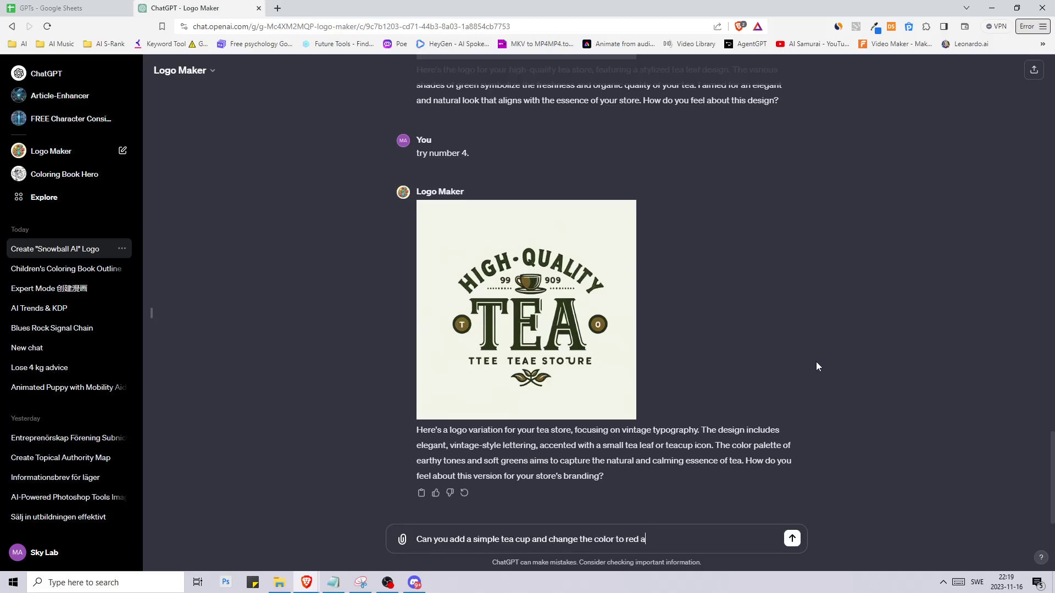
{"action": "type", "text": "nd green?"}
{"action": "key", "text": "Return"}
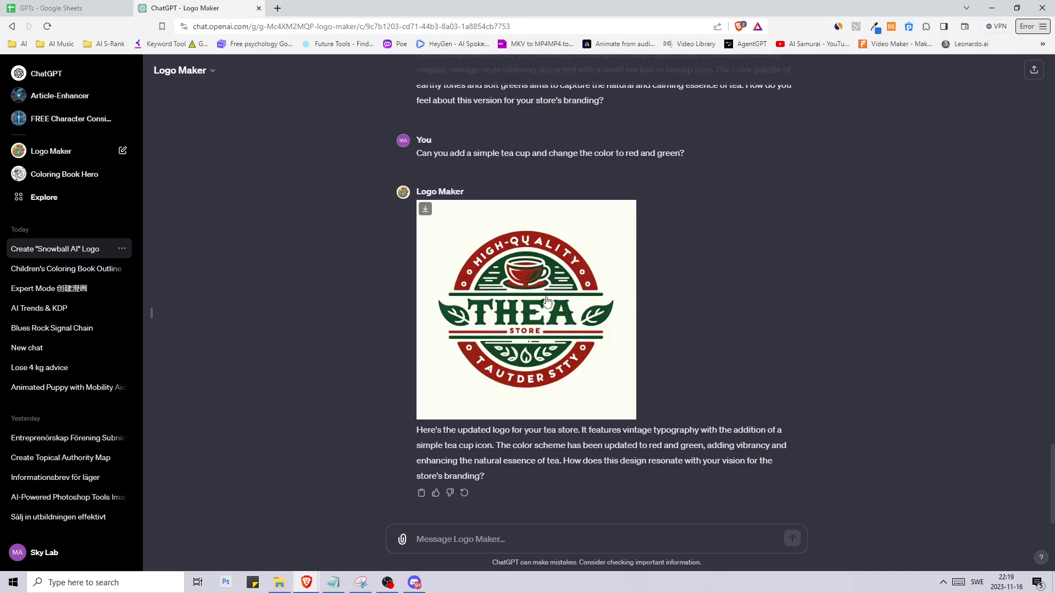
{"action": "middle_click", "coordinate": [688, 311]}
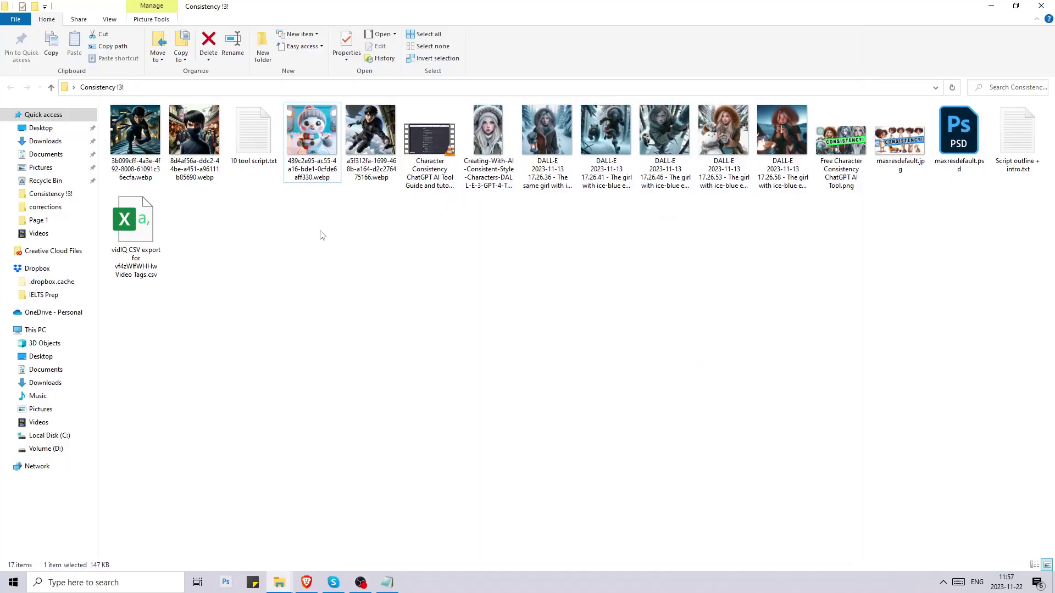
- Attach the snowman .webp image to ConvertAnything and ask it to 'convert this into pdf'
{"action": "double_click", "coordinate": [311, 131]}
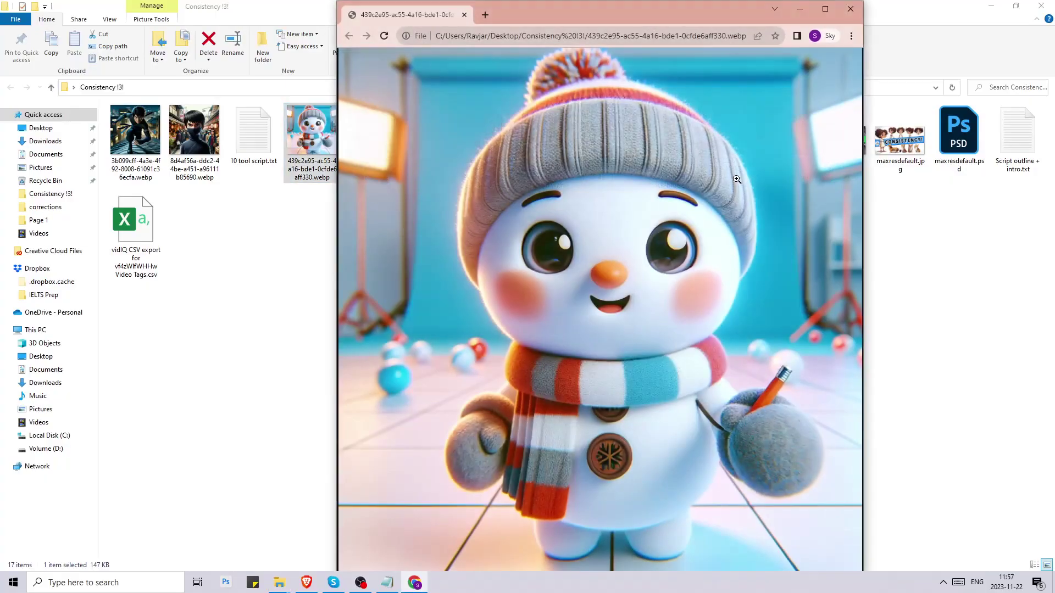
{"action": "left_click", "coordinate": [851, 9]}
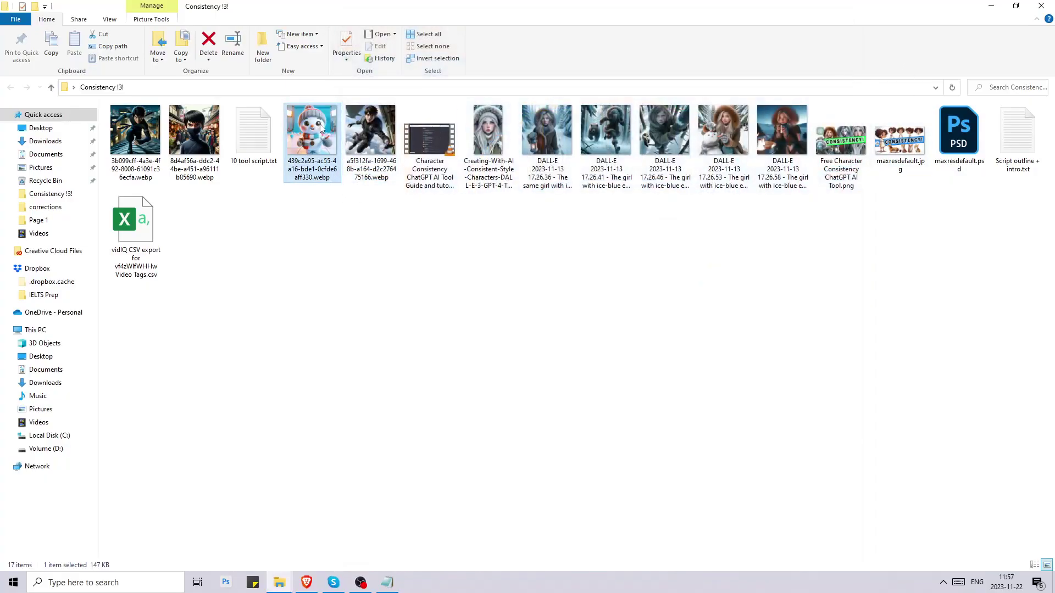
{"action": "left_click_drag", "start_coordinate": [340, 290], "coordinate": [463, 529]}
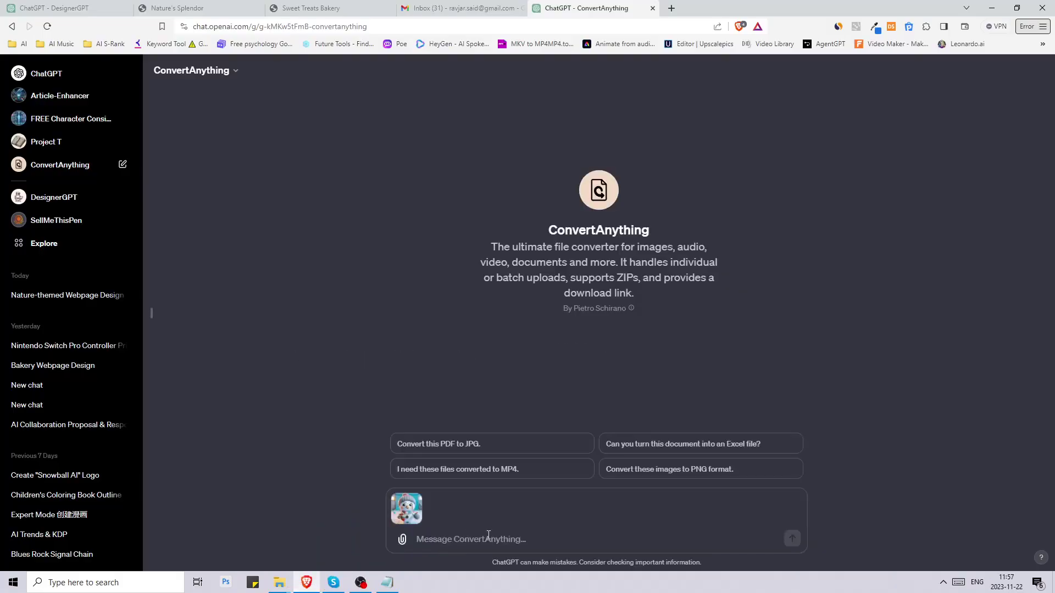
{"action": "left_click", "coordinate": [485, 537]}
{"action": "type", "text": "convert this"}
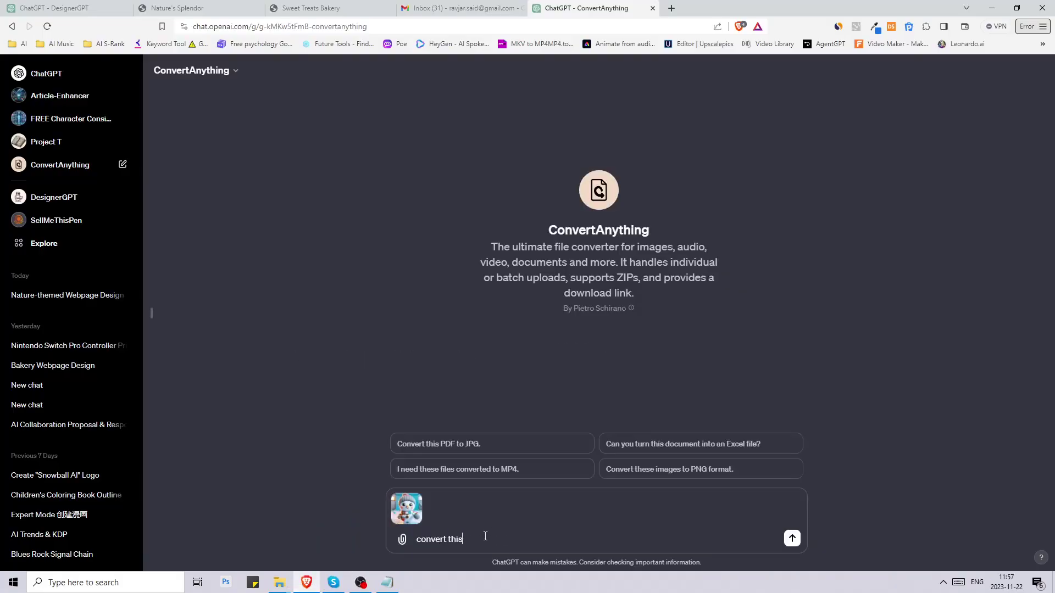
{"action": "type", "text": " into pdf"}
{"action": "key", "text": "Return"}
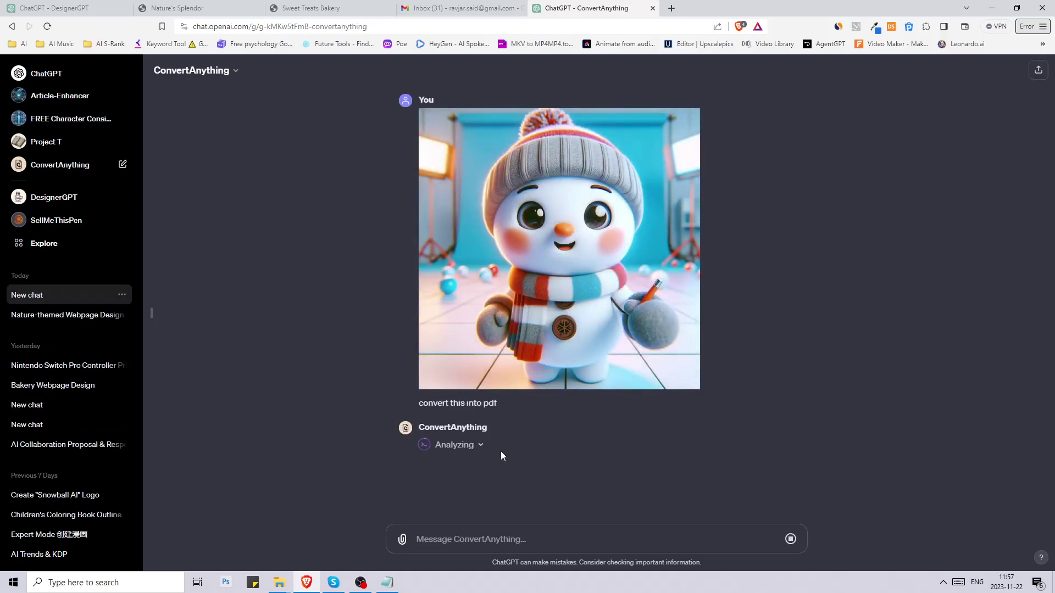
- Expand the analysis to review its conversion code, then collapse it again
{"action": "left_click", "coordinate": [480, 446]}
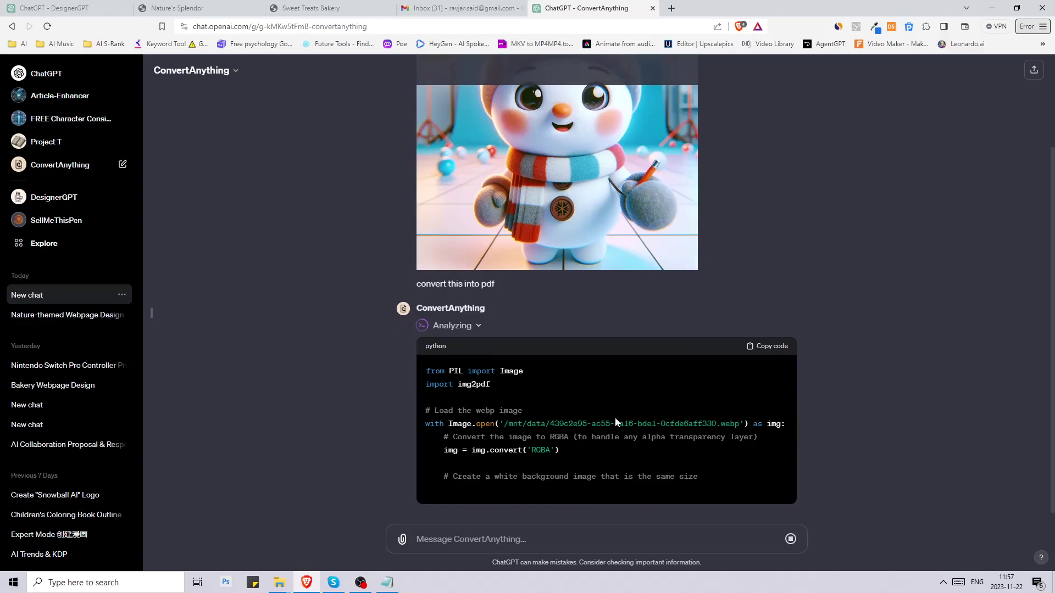
{"action": "scroll", "coordinate": [555, 275], "scroll_direction": "up", "scroll_amount": 2}
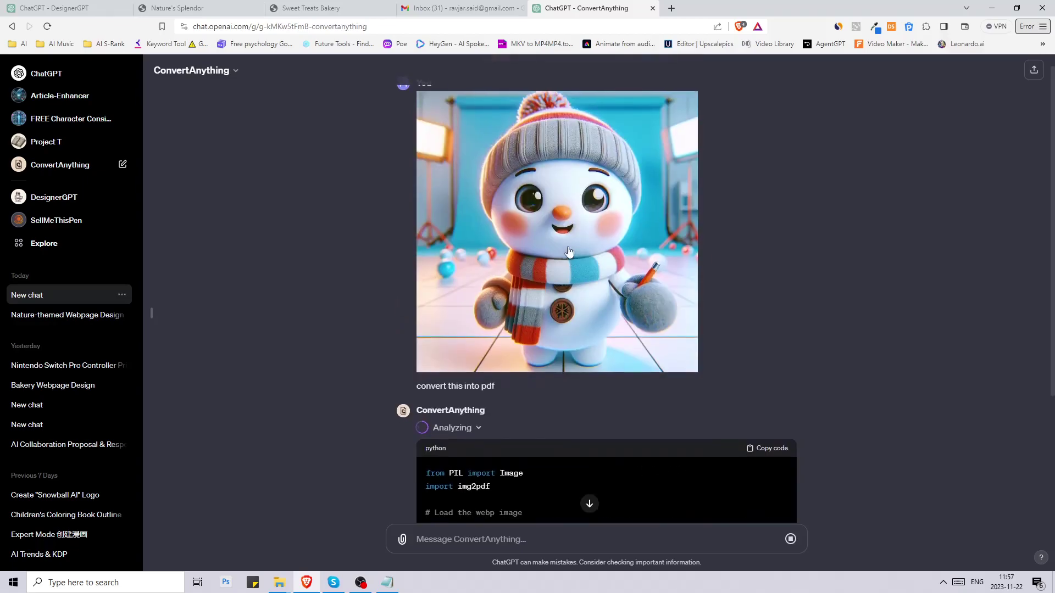
{"action": "scroll", "coordinate": [576, 198], "scroll_direction": "down", "scroll_amount": 3}
{"action": "scroll", "coordinate": [576, 198], "scroll_direction": "down", "scroll_amount": 1}
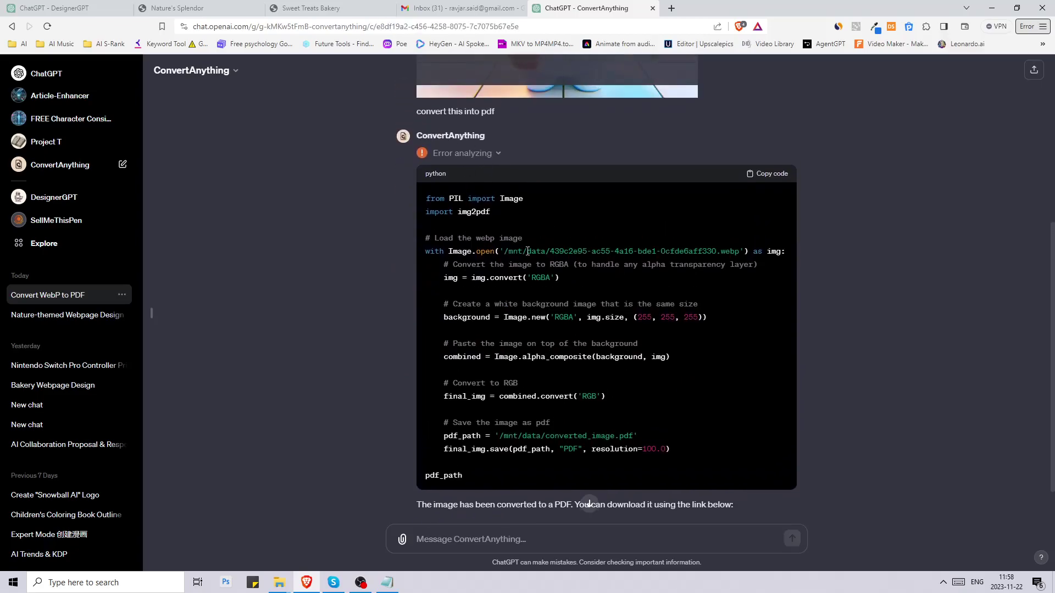
{"action": "left_click", "coordinate": [468, 102]}
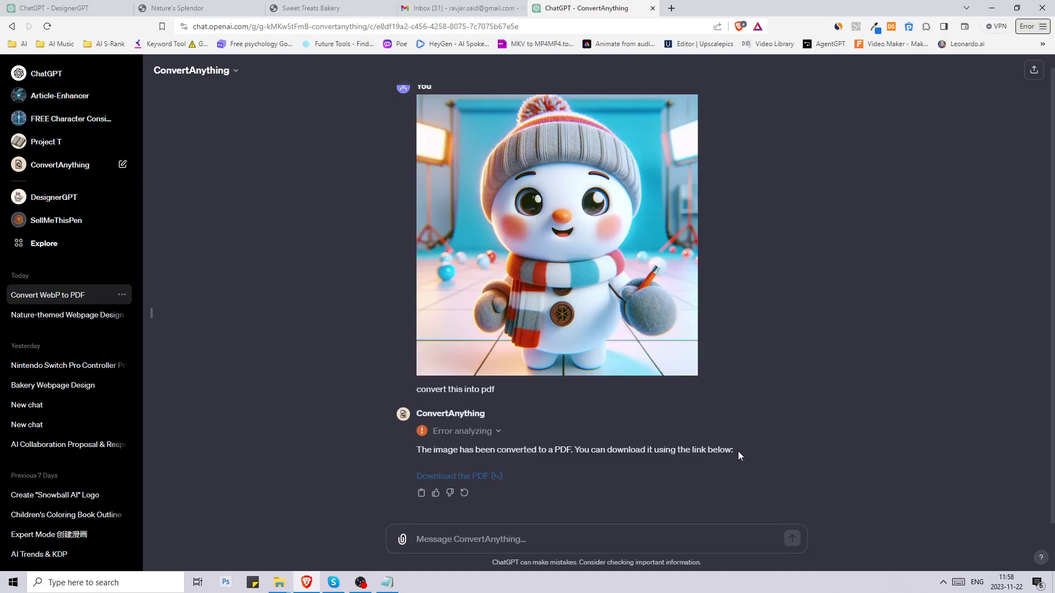
- Save converted_image.pdf to the Desktop, check it in the PDF viewer, then close it
{"action": "left_click", "coordinate": [467, 477]}
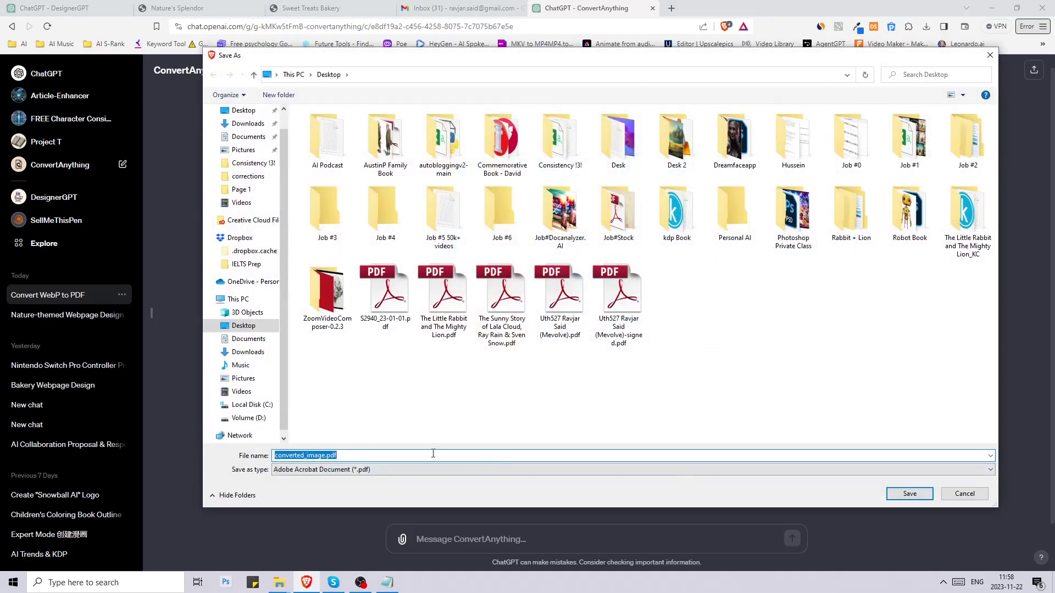
{"action": "left_click", "coordinate": [904, 494]}
{"action": "left_click", "coordinate": [827, 54]}
{"action": "scroll", "coordinate": [584, 229], "scroll_direction": "down", "scroll_amount": 6}
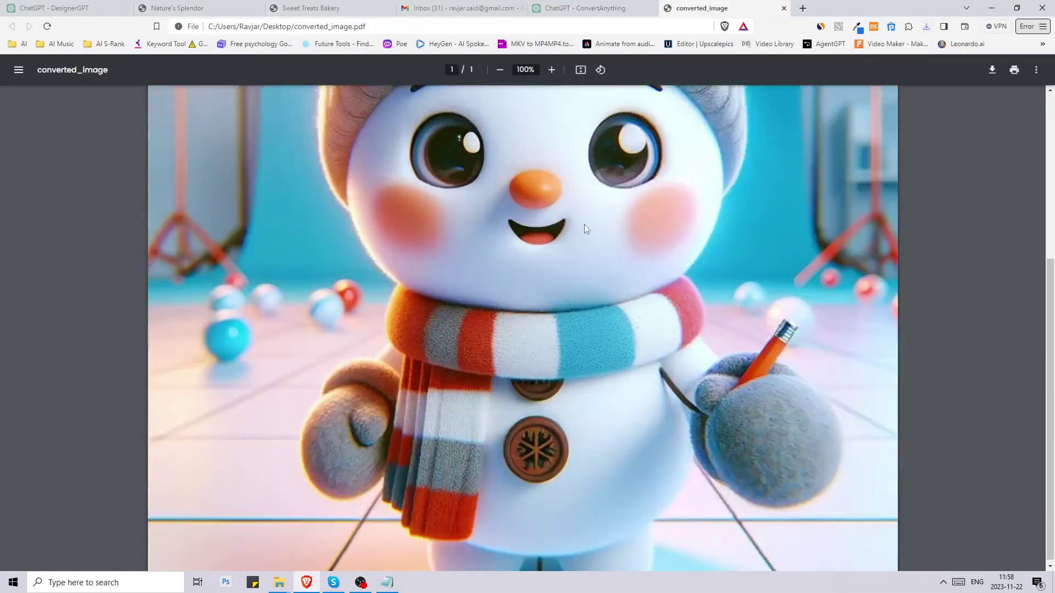
{"action": "scroll", "coordinate": [560, 235], "scroll_direction": "up", "scroll_amount": 6}
{"action": "scroll", "coordinate": [502, 328], "scroll_direction": "down", "scroll_amount": 5}
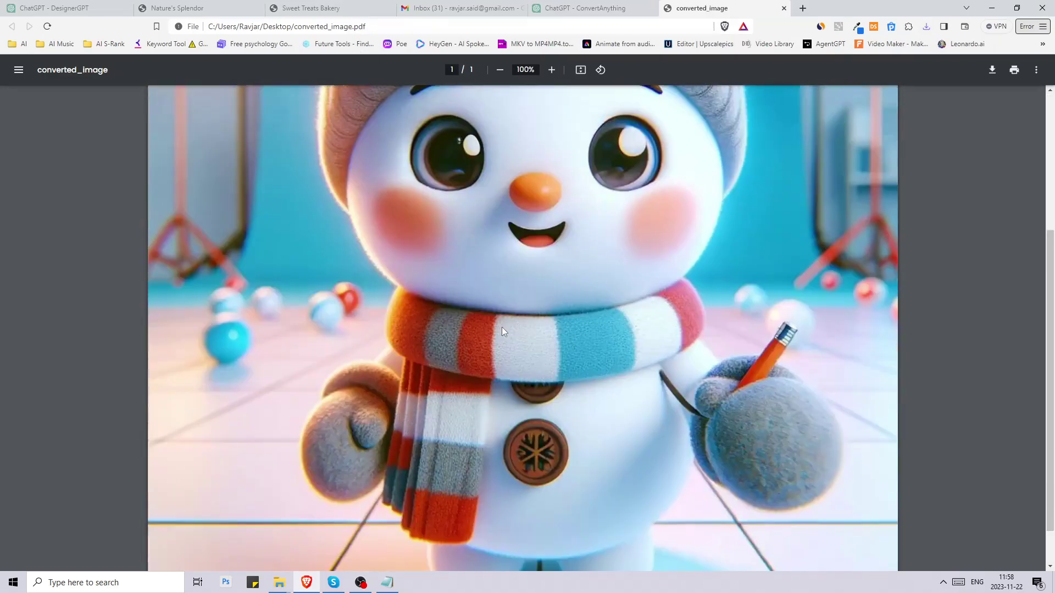
{"action": "left_click", "coordinate": [784, 8]}
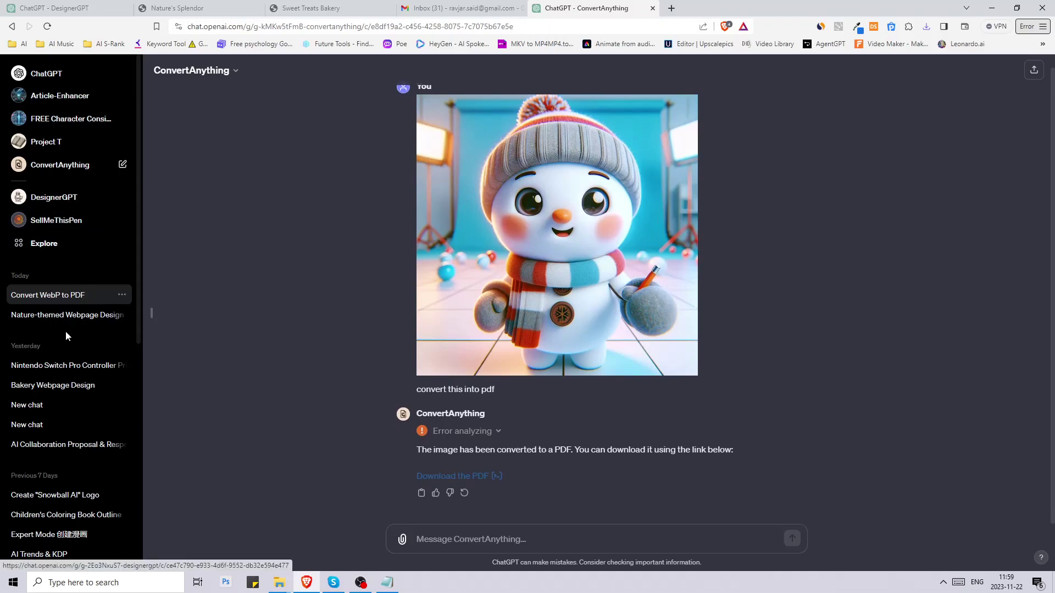
- Open the Simpsonize Me GPT's empty chat from the sidebar
{"action": "left_click", "coordinate": [50, 167]}
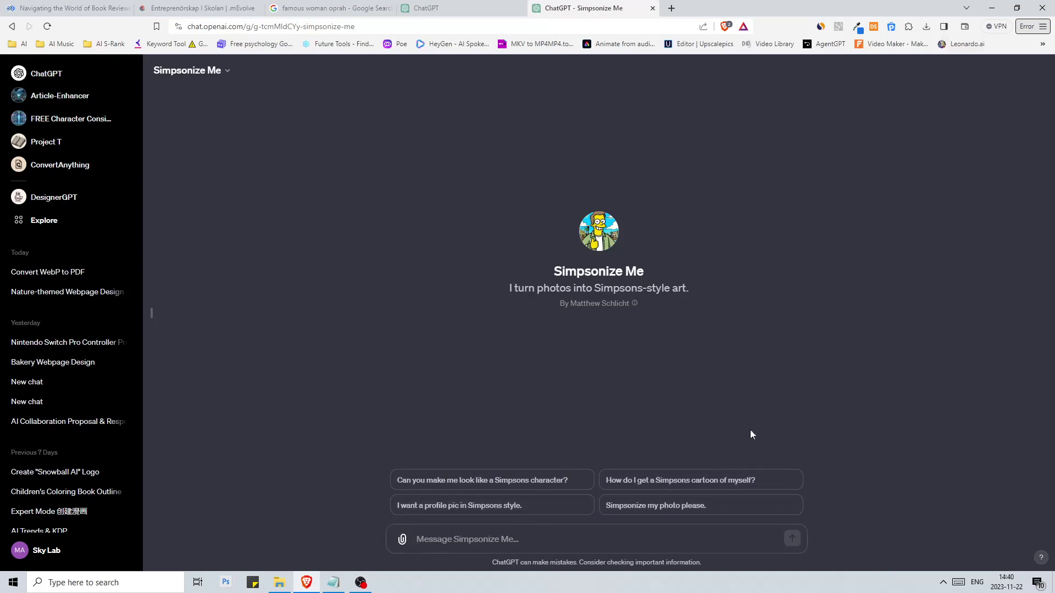
- Attach portraits from the 'simsponize me' folder and ask to turn the rapper into Simpsons style
{"action": "left_click", "coordinate": [402, 542]}
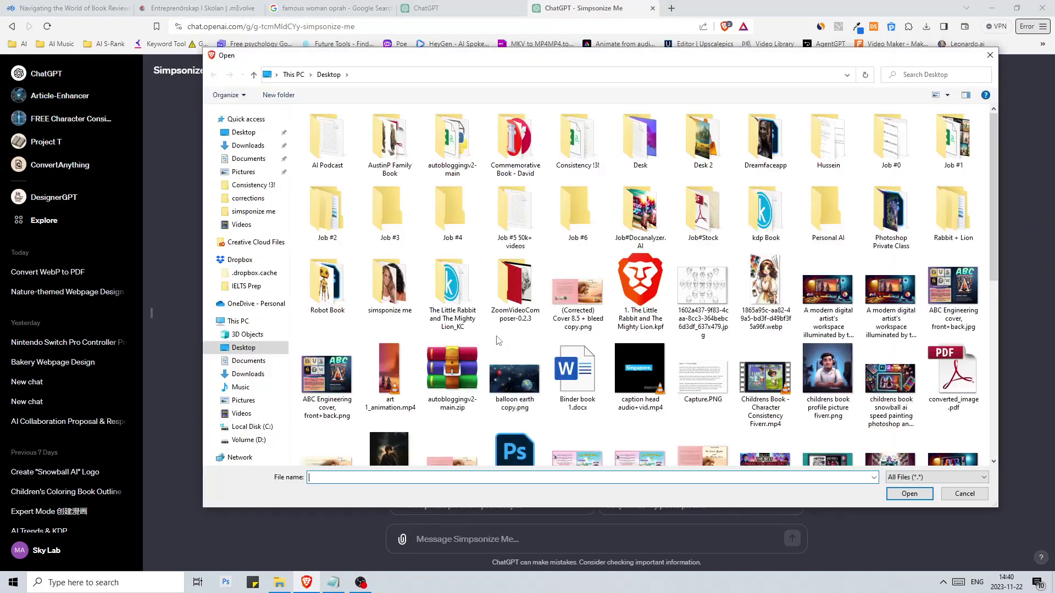
{"action": "double_click", "coordinate": [499, 336]}
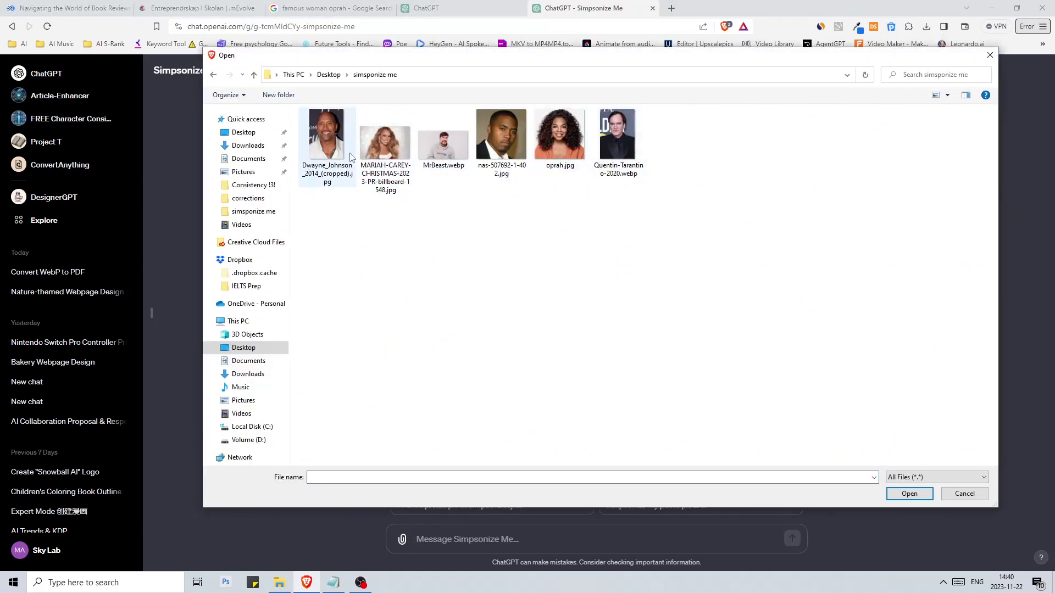
{"action": "double_click", "coordinate": [328, 145]}
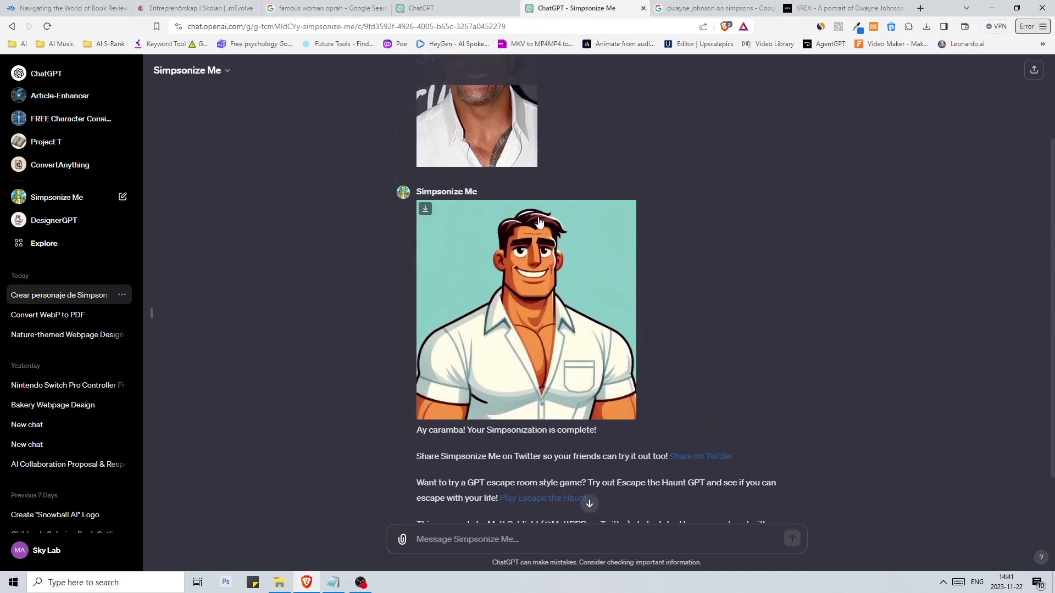
{"action": "scroll", "coordinate": [512, 202], "scroll_direction": "up", "scroll_amount": 2}
{"action": "scroll", "coordinate": [512, 202], "scroll_direction": "down", "scroll_amount": 3}
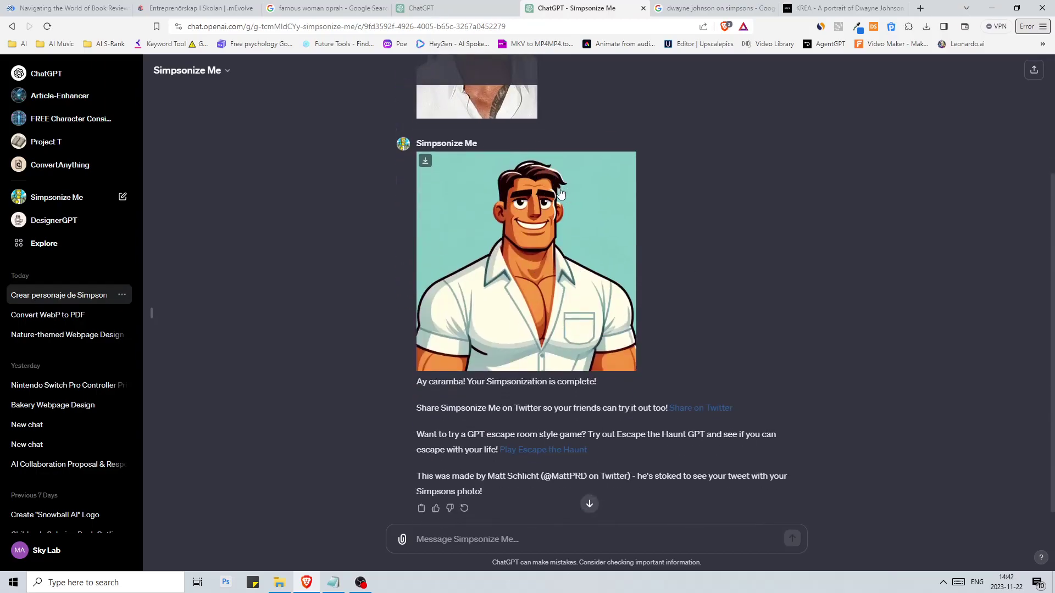
{"action": "scroll", "coordinate": [657, 389], "scroll_direction": "down", "scroll_amount": 1}
{"action": "left_click", "coordinate": [403, 540]}
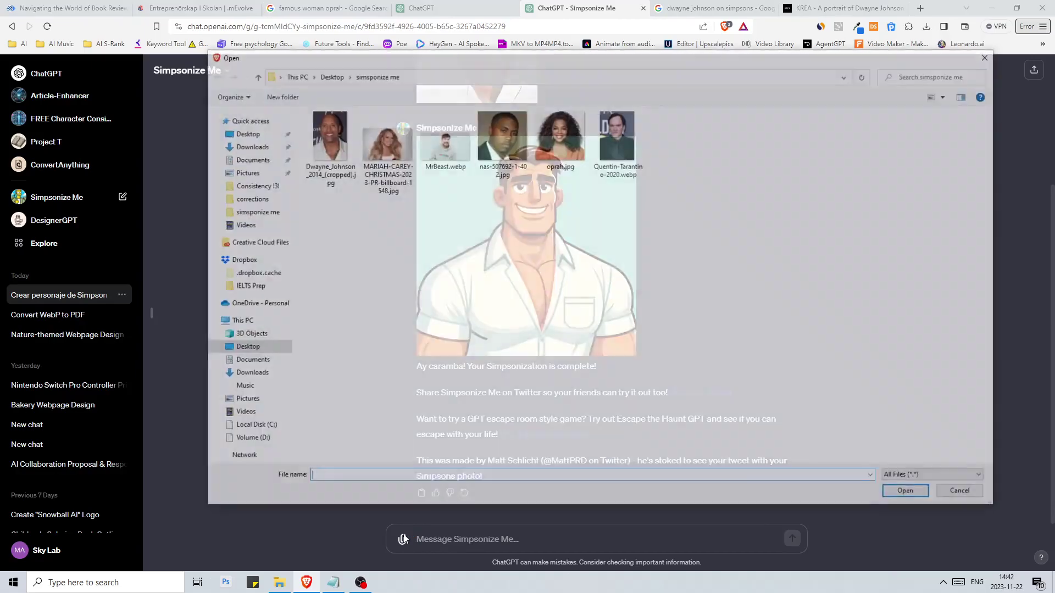
{"action": "double_click", "coordinate": [501, 134]}
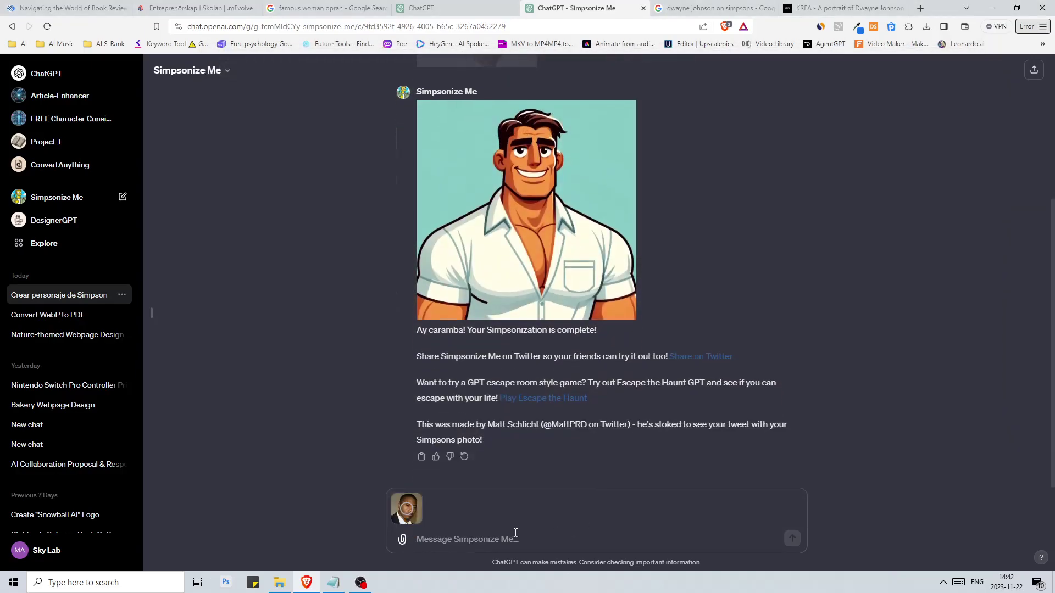
{"action": "type", "text": "This is Nas (rapper) can you turn him into simpsons style?"}
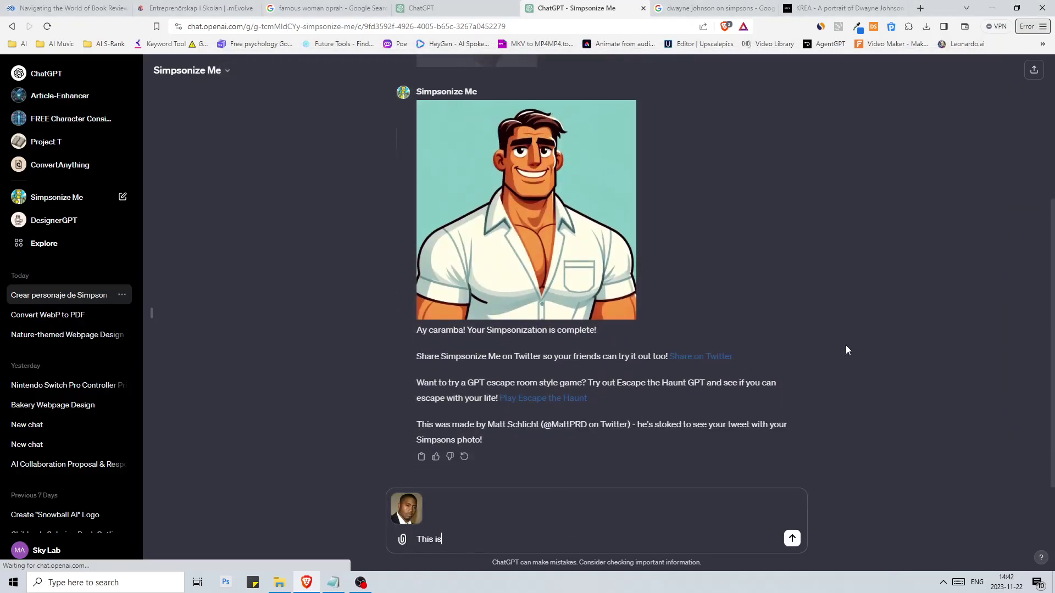
{"action": "key", "text": "Return"}
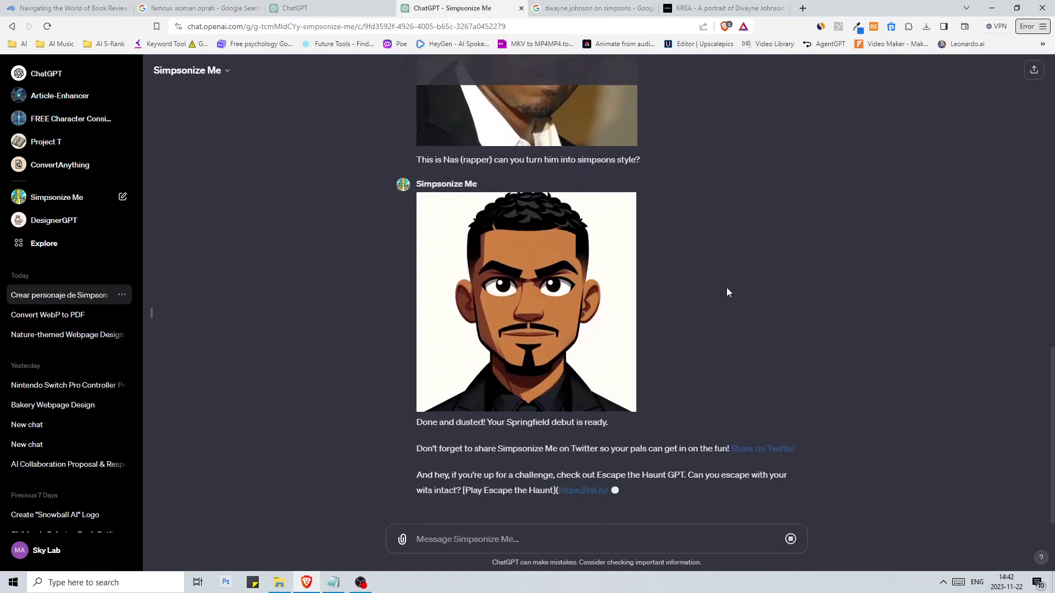
- Attach the woman's and last portraits, asking for another version: 'didn't like this one, can you create another'
{"action": "left_click", "coordinate": [402, 541]}
{"action": "double_click", "coordinate": [563, 137]}
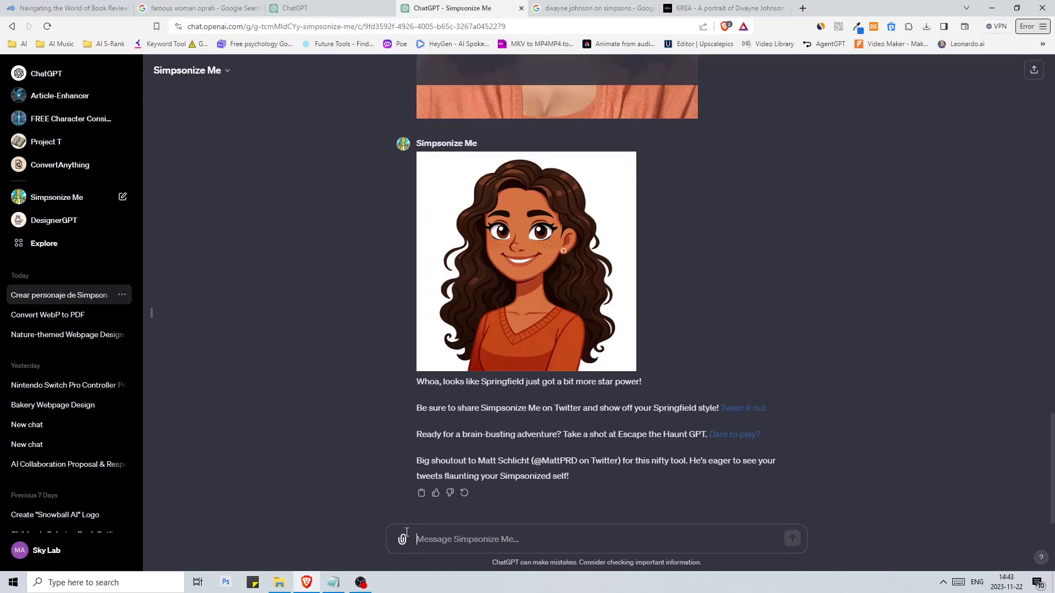
{"action": "left_click", "coordinate": [402, 539]}
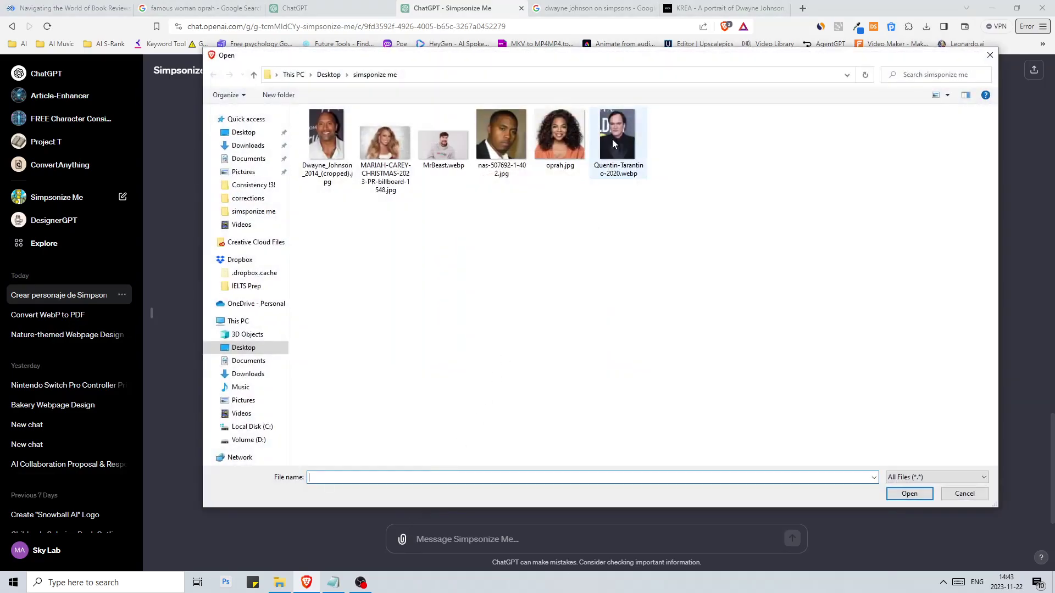
{"action": "double_click", "coordinate": [612, 139]}
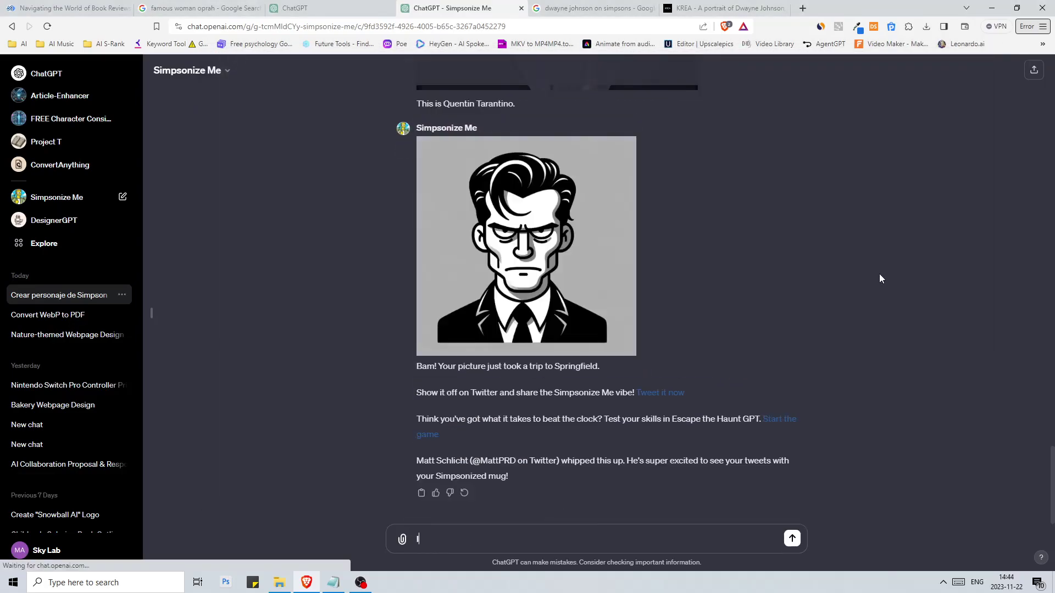
{"action": "type", "text": "didn't like this"}
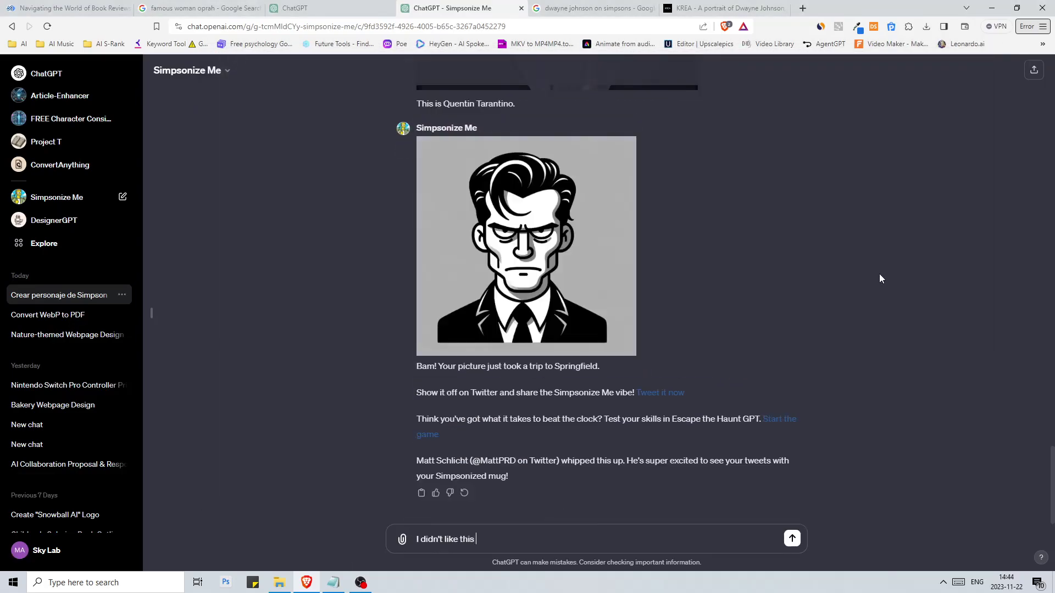
{"action": "type", "text": " one, can you create anot"}
{"action": "key", "text": "Return"}
{"action": "scroll", "coordinate": [552, 340], "scroll_direction": "up", "scroll_amount": 2}
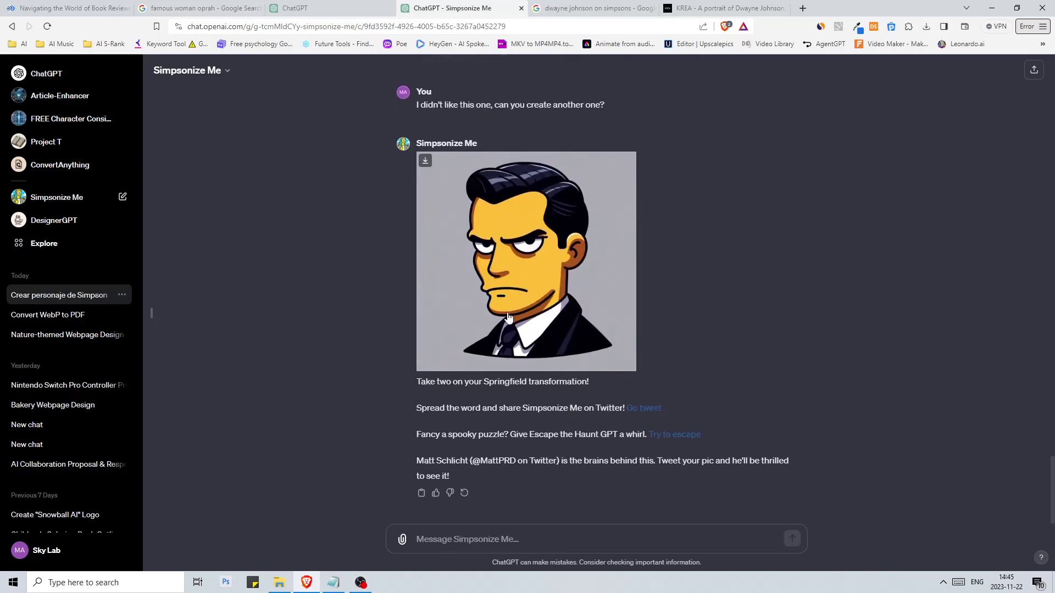
{"action": "scroll", "coordinate": [526, 328], "scroll_direction": "up", "scroll_amount": 5}
{"action": "scroll", "coordinate": [525, 327], "scroll_direction": "up", "scroll_amount": 10}
{"action": "scroll", "coordinate": [556, 309], "scroll_direction": "down", "scroll_amount": 15}
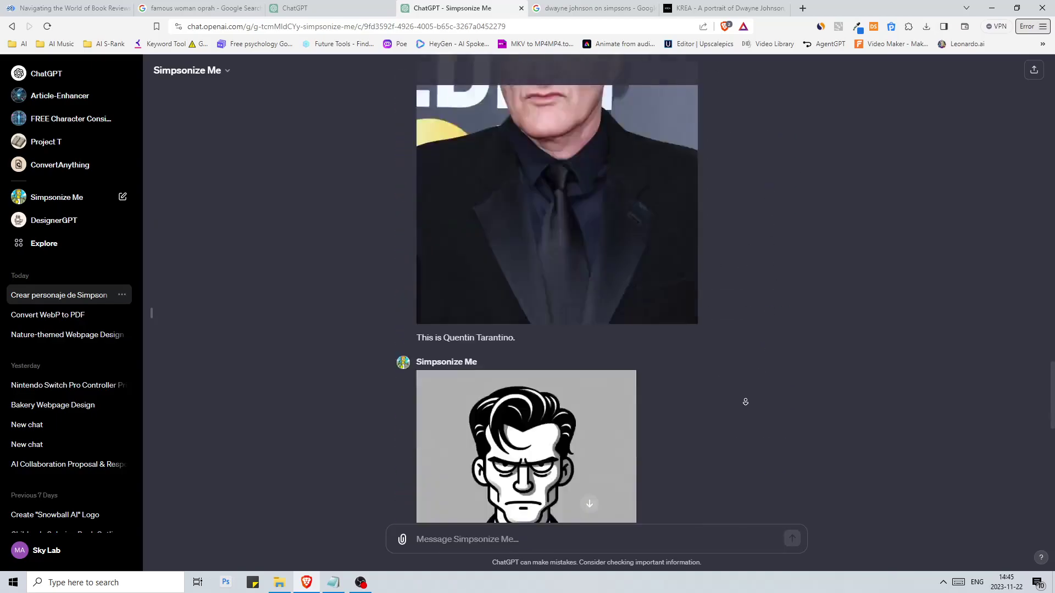
- Send the third portrait to be Simpsonized and review the result
{"action": "left_click", "coordinate": [402, 539]}
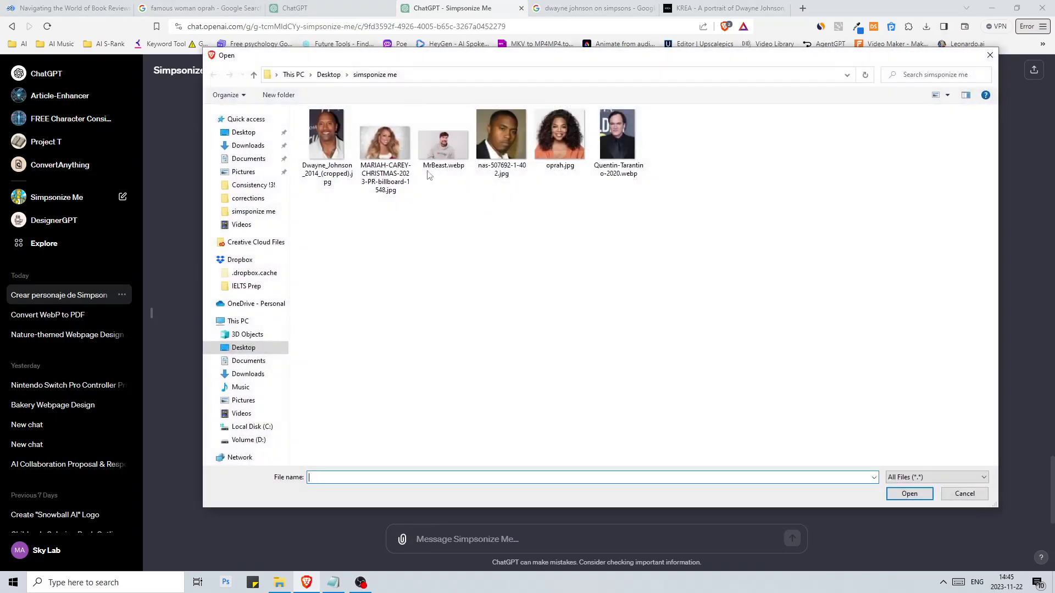
{"action": "double_click", "coordinate": [444, 144]}
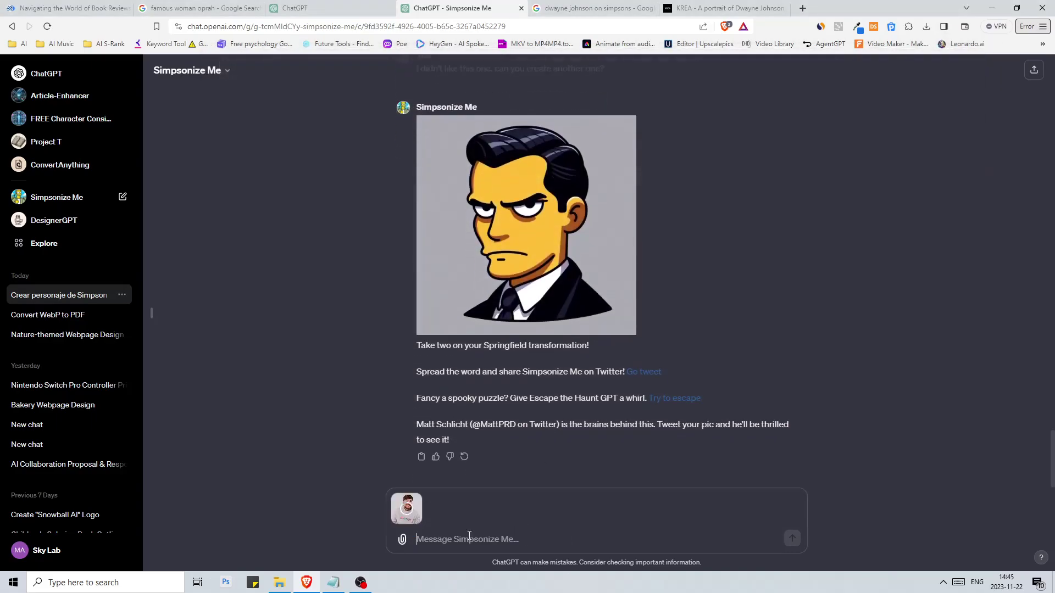
{"action": "left_click", "coordinate": [792, 539]}
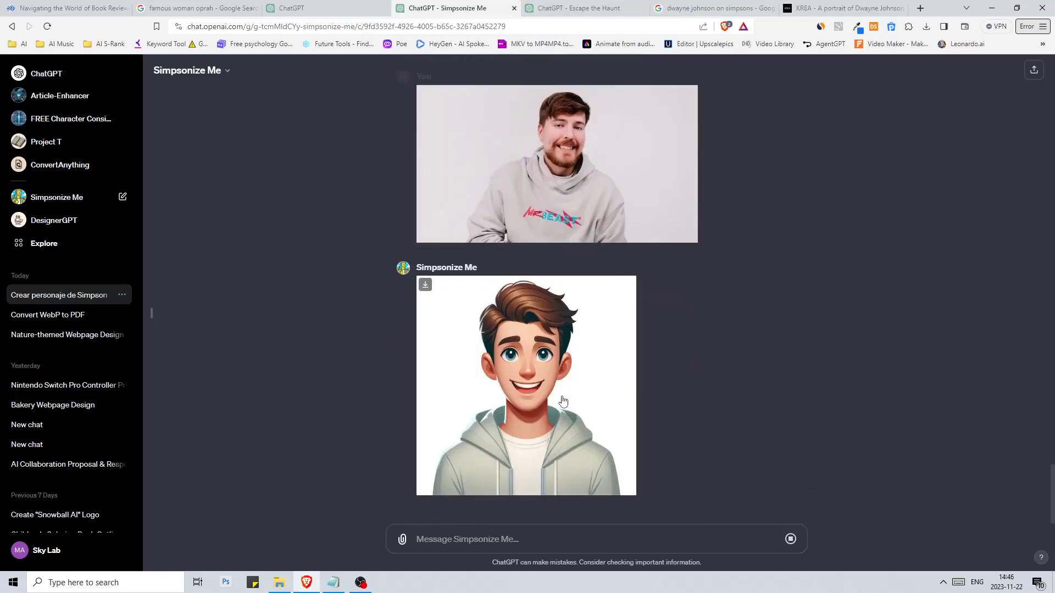
{"action": "scroll", "coordinate": [693, 384], "scroll_direction": "up", "scroll_amount": 15}
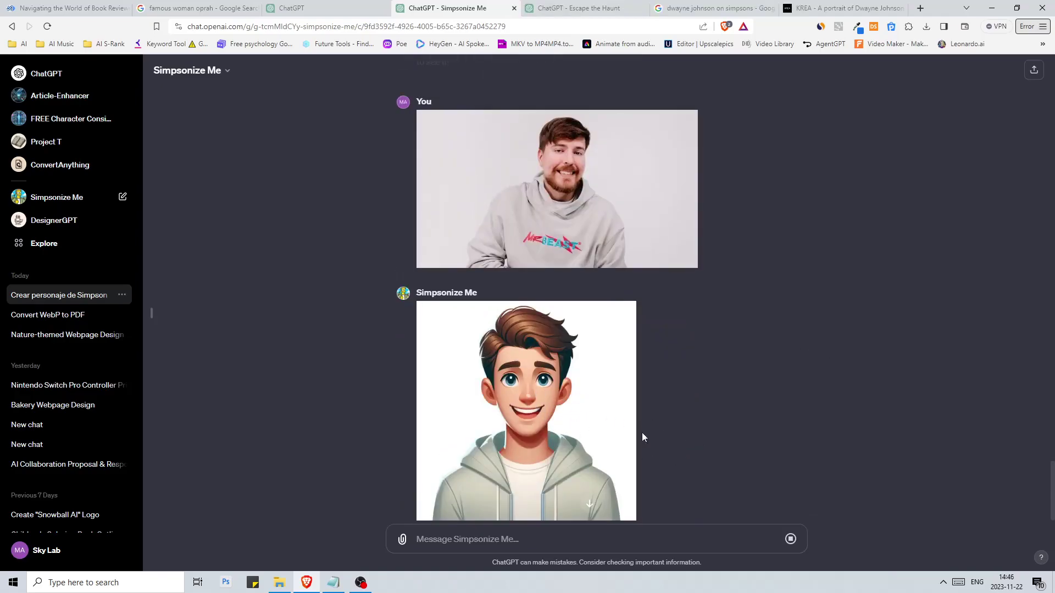
{"action": "scroll", "coordinate": [723, 312], "scroll_direction": "down", "scroll_amount": 15}
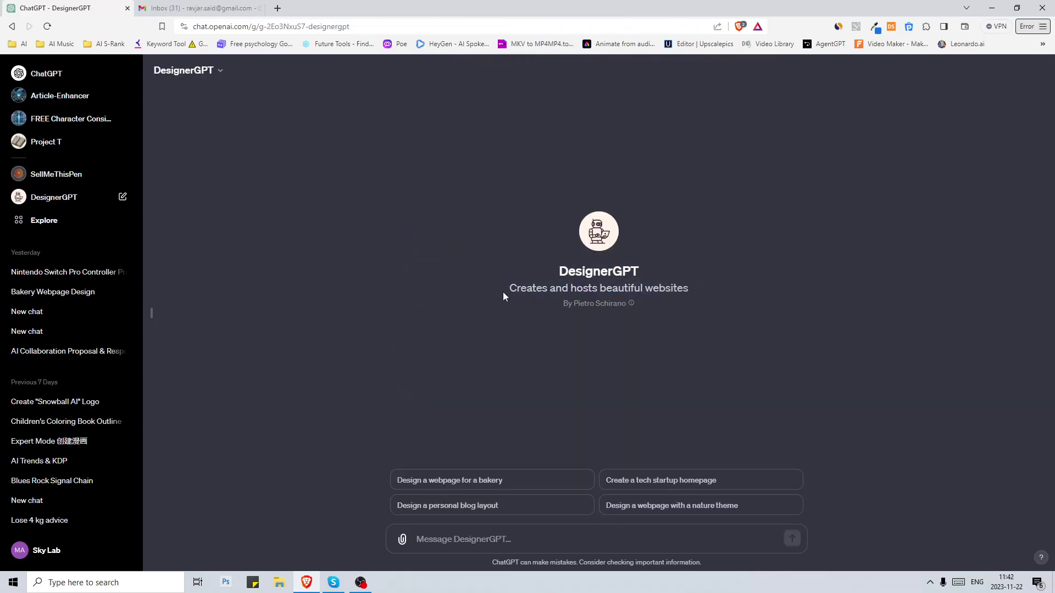
- Request a nature-themed webpage from DesignerGPT and allow it to use its site builder
{"action": "left_click_drag", "start_coordinate": [503, 292], "coordinate": [572, 291]}
{"action": "left_click", "coordinate": [605, 300]}
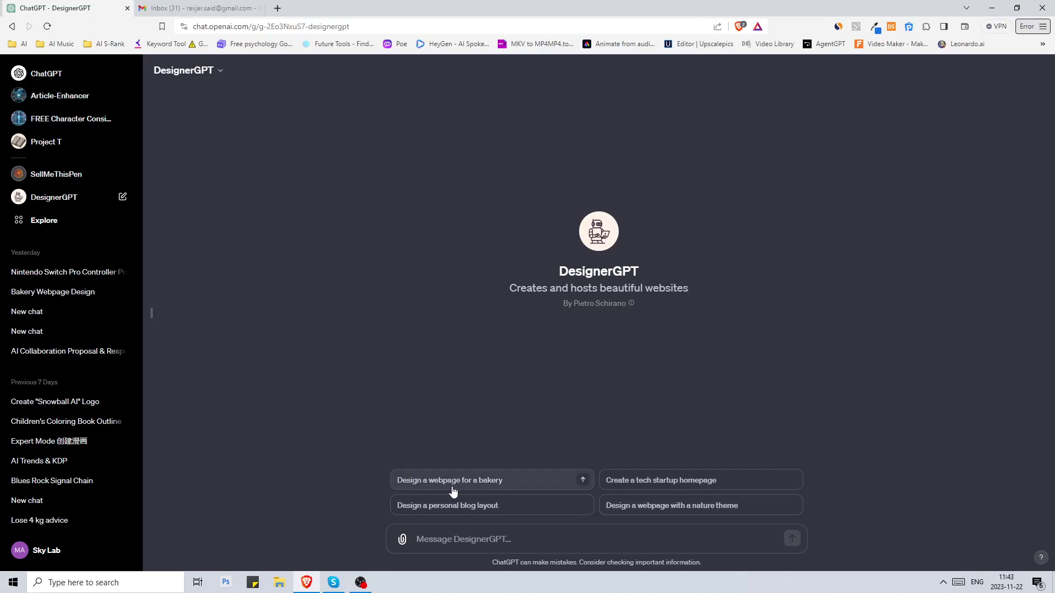
{"action": "left_click", "coordinate": [663, 514]}
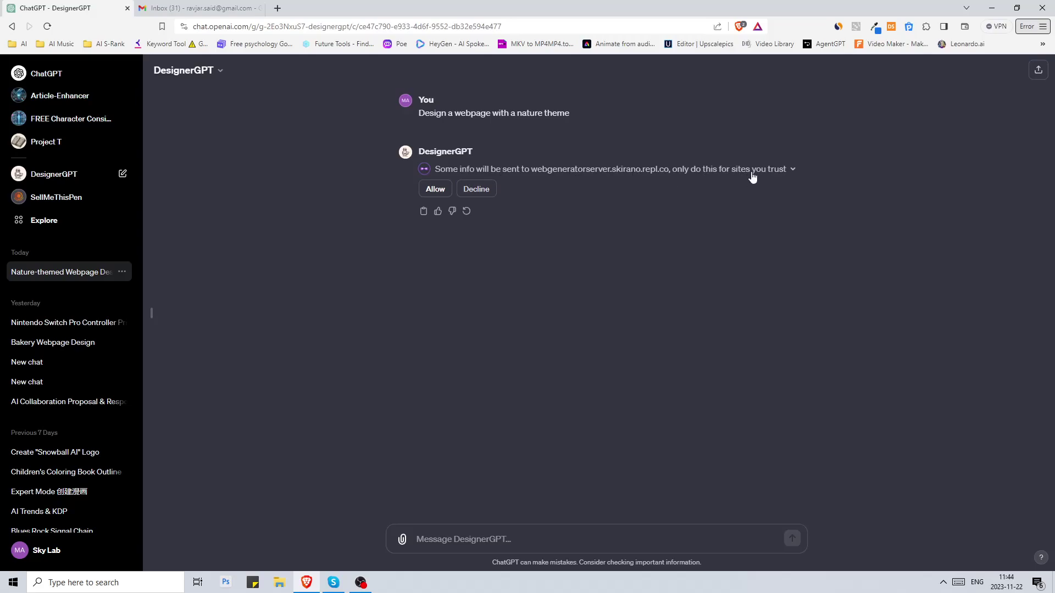
{"action": "left_click", "coordinate": [434, 189]}
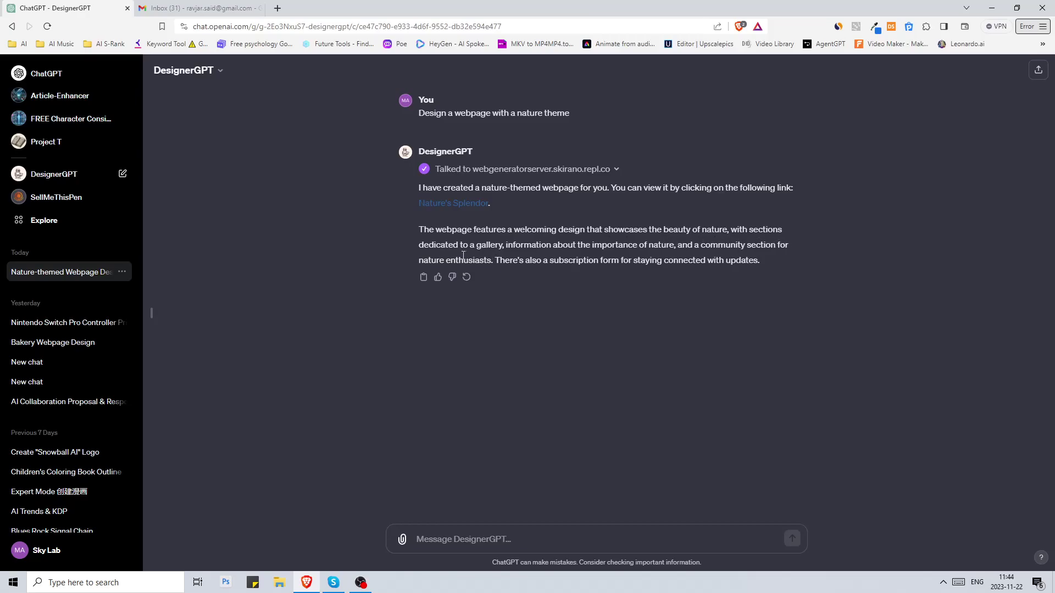
- Open the generated Nature's Splendor page, scroll through its sections, then return to the ChatGPT tab
{"action": "left_click", "coordinate": [434, 205]}
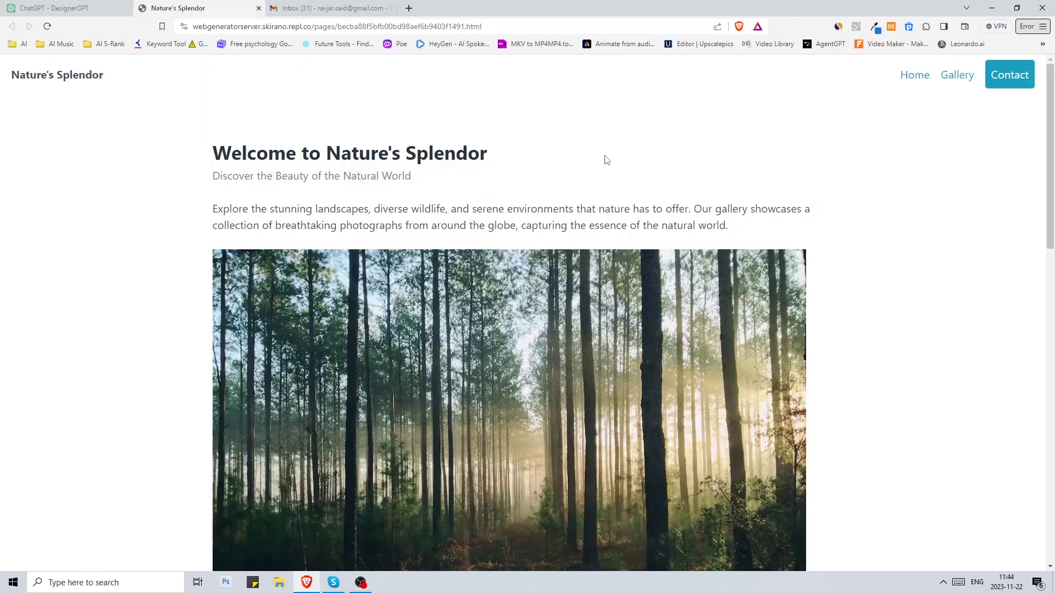
{"action": "scroll", "coordinate": [607, 160], "scroll_direction": "down", "scroll_amount": 1}
{"action": "scroll", "coordinate": [659, 148], "scroll_direction": "up", "scroll_amount": 1}
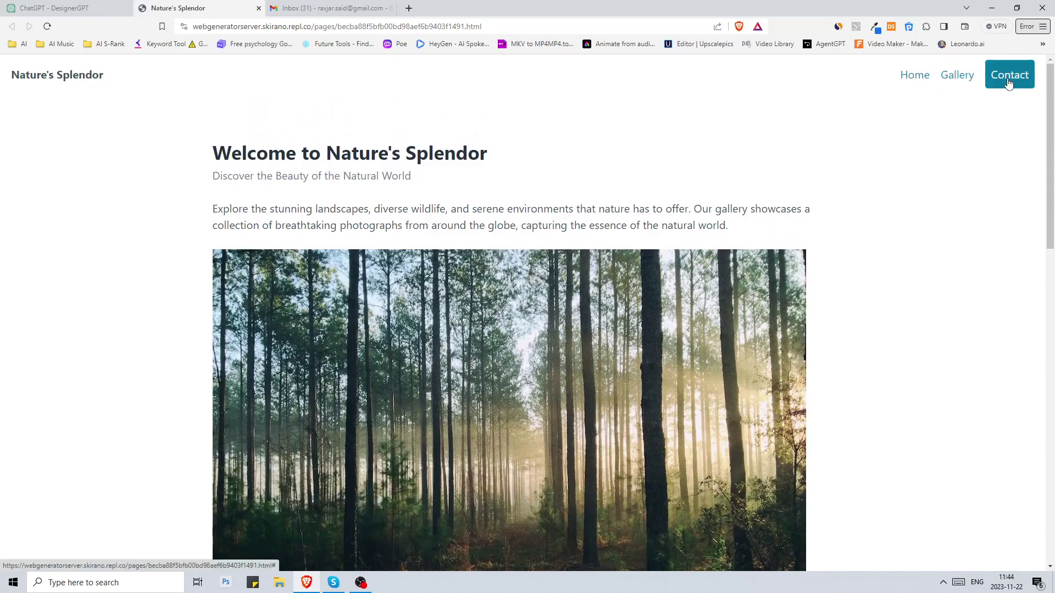
{"action": "scroll", "coordinate": [473, 169], "scroll_direction": "down", "scroll_amount": 1}
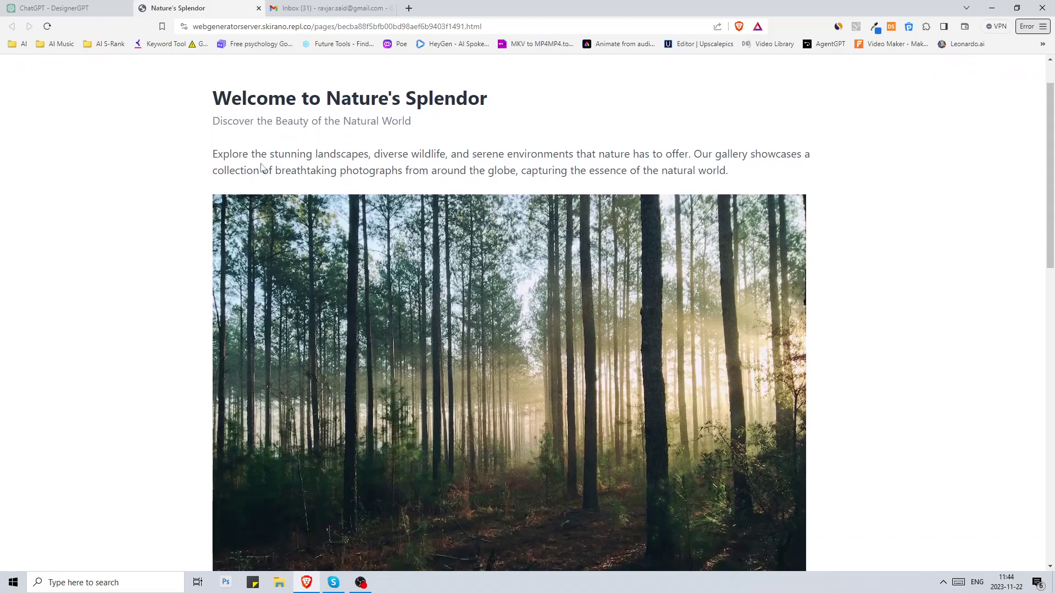
{"action": "scroll", "coordinate": [362, 164], "scroll_direction": "down", "scroll_amount": 10}
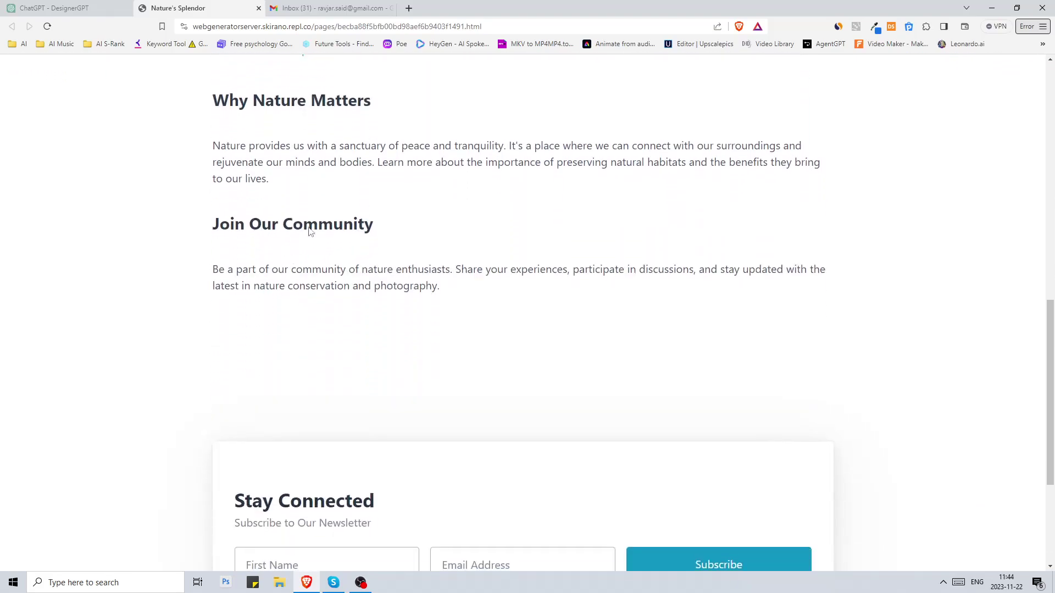
{"action": "scroll", "coordinate": [308, 236], "scroll_direction": "down", "scroll_amount": 5}
{"action": "key", "text": "Home"}
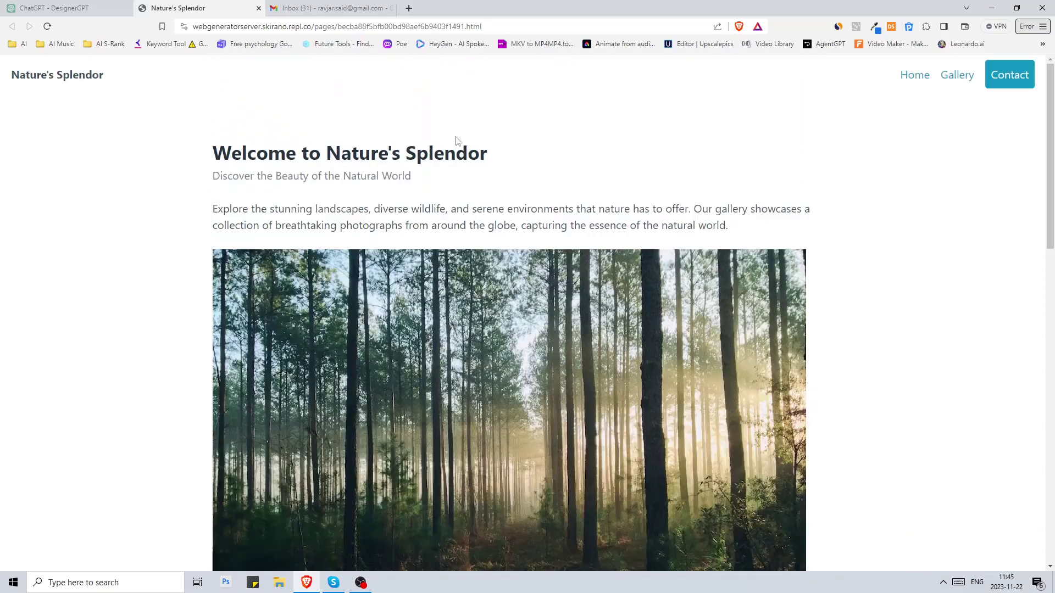
{"action": "scroll", "coordinate": [511, 231], "scroll_direction": "down", "scroll_amount": 15}
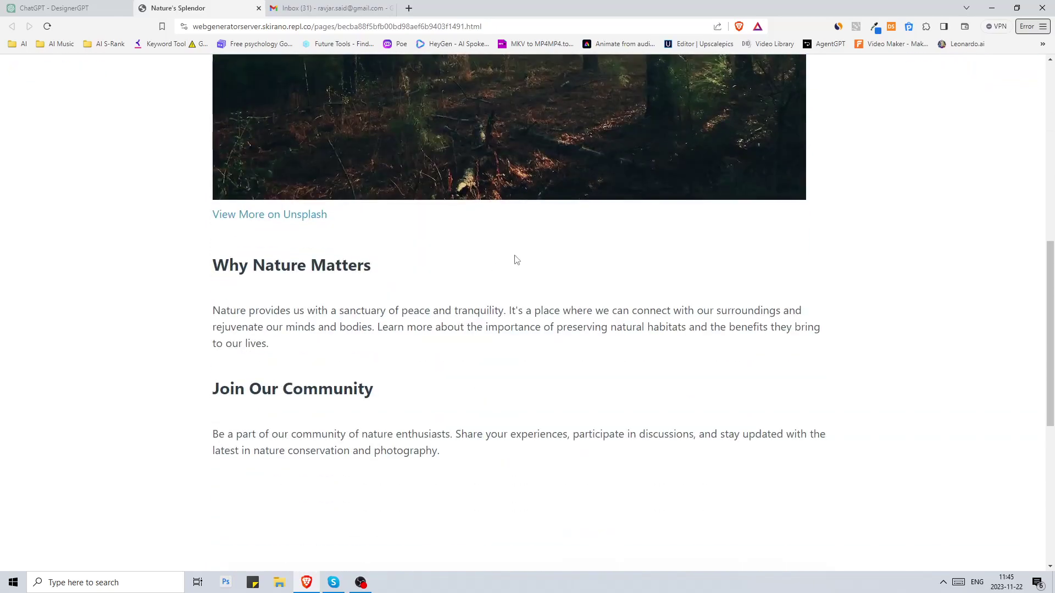
{"action": "scroll", "coordinate": [411, 349], "scroll_direction": "up", "scroll_amount": 15}
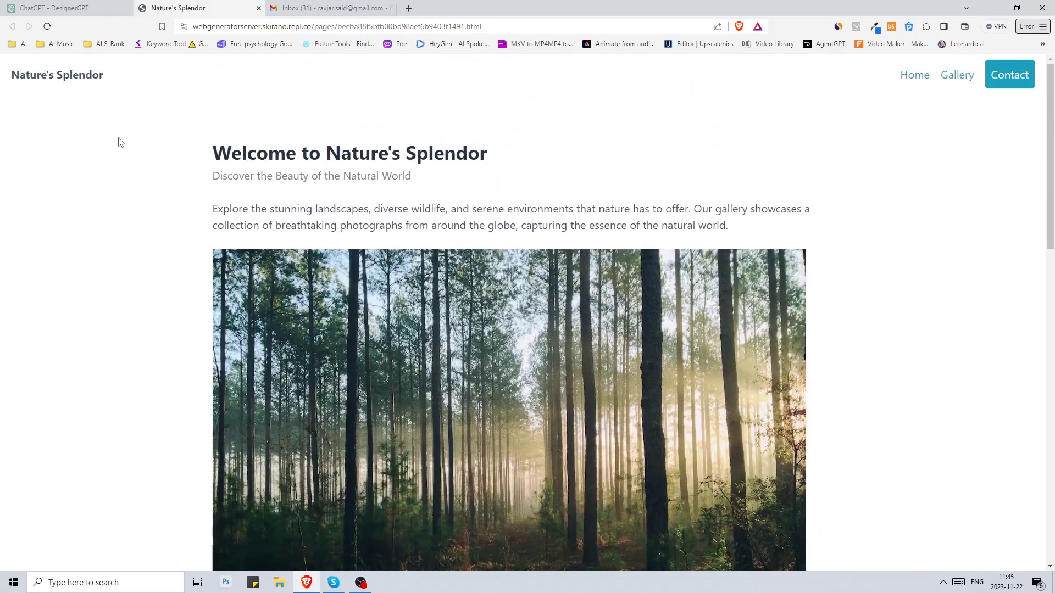
{"action": "left_click", "coordinate": [55, 8]}
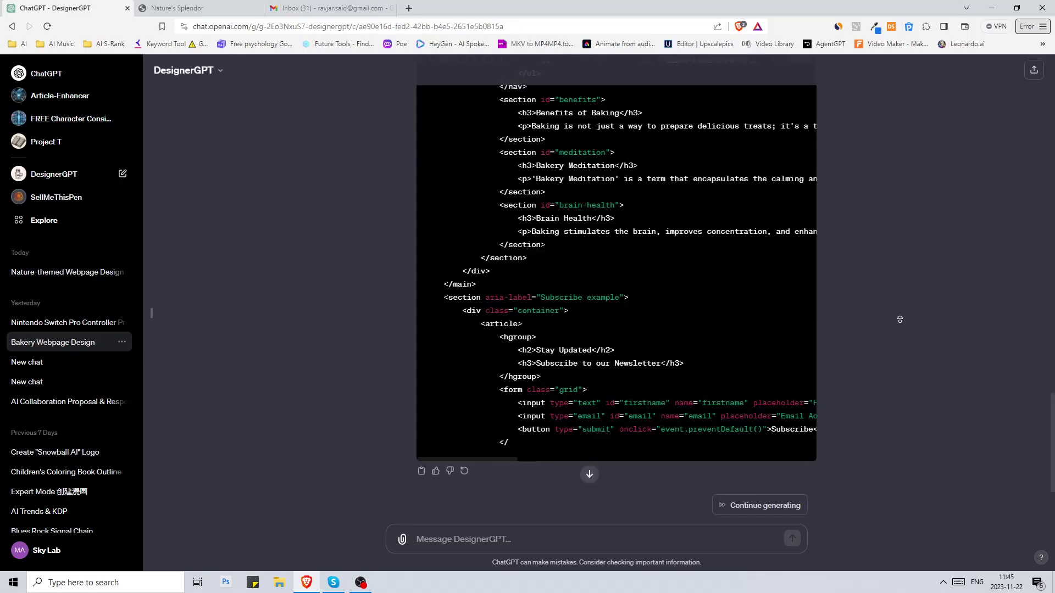
- Open the first Sweet Treats Bakery page from the Bakery Webpage Design chat and compare tabs
{"action": "left_click_drag", "start_coordinate": [376, 121], "coordinate": [509, 119]}
{"action": "left_click", "coordinate": [607, 121]}
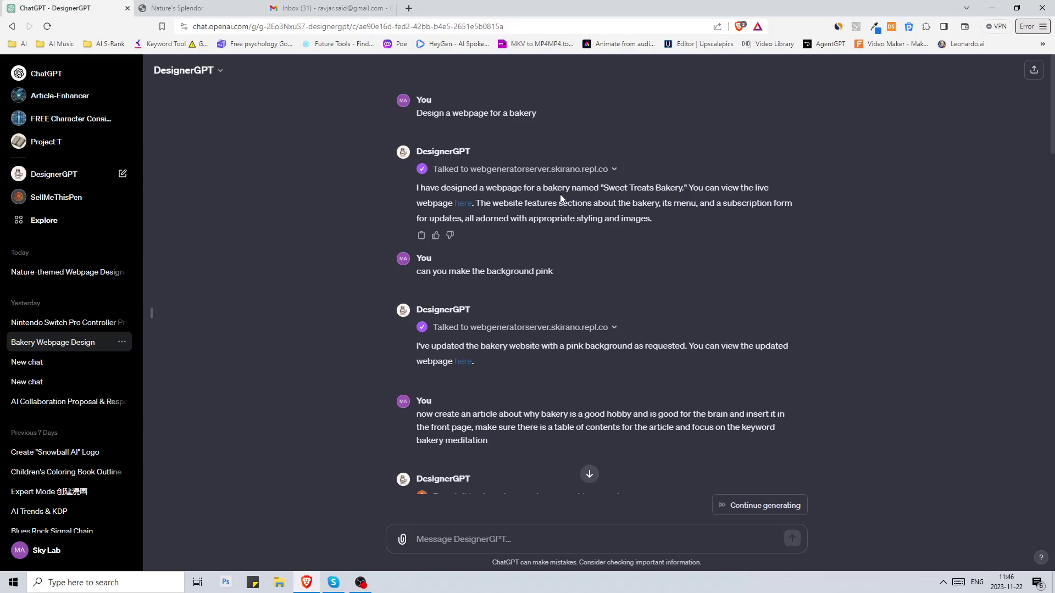
{"action": "left_click", "coordinate": [462, 204]}
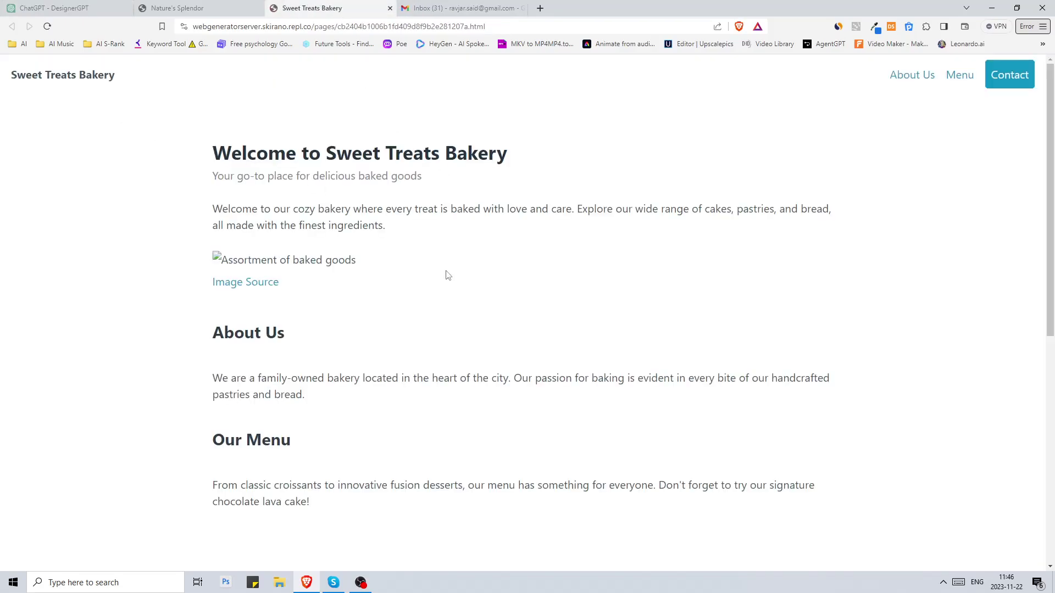
{"action": "left_click", "coordinate": [230, 11]}
{"action": "left_click", "coordinate": [308, 9]}
{"action": "left_click", "coordinate": [55, 8]}
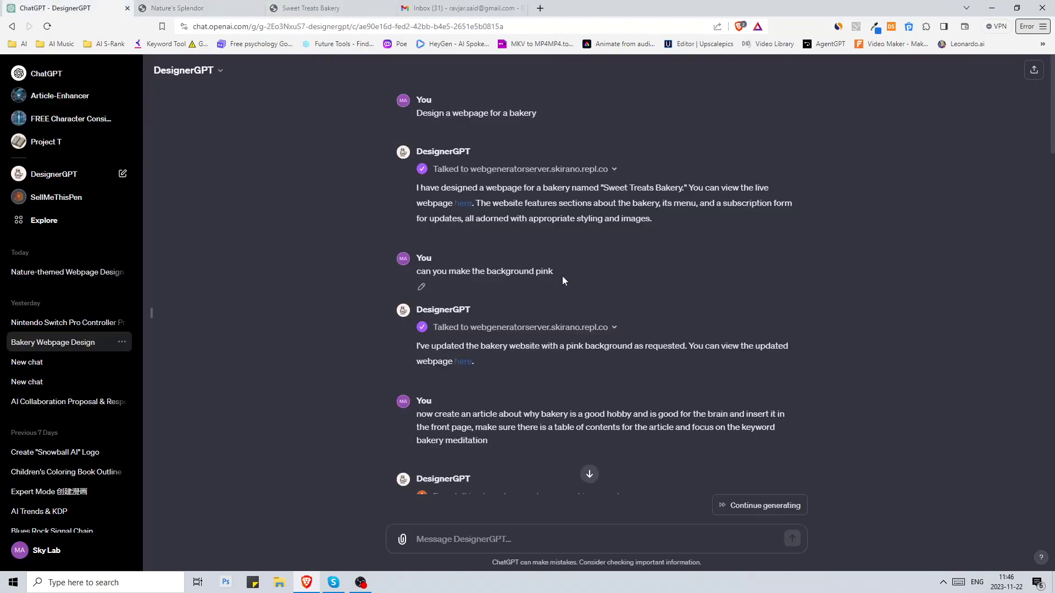
- View the pink-background bakery page version, then close its tab with Ctrl+W
{"action": "scroll", "coordinate": [565, 276], "scroll_direction": "down", "scroll_amount": 2}
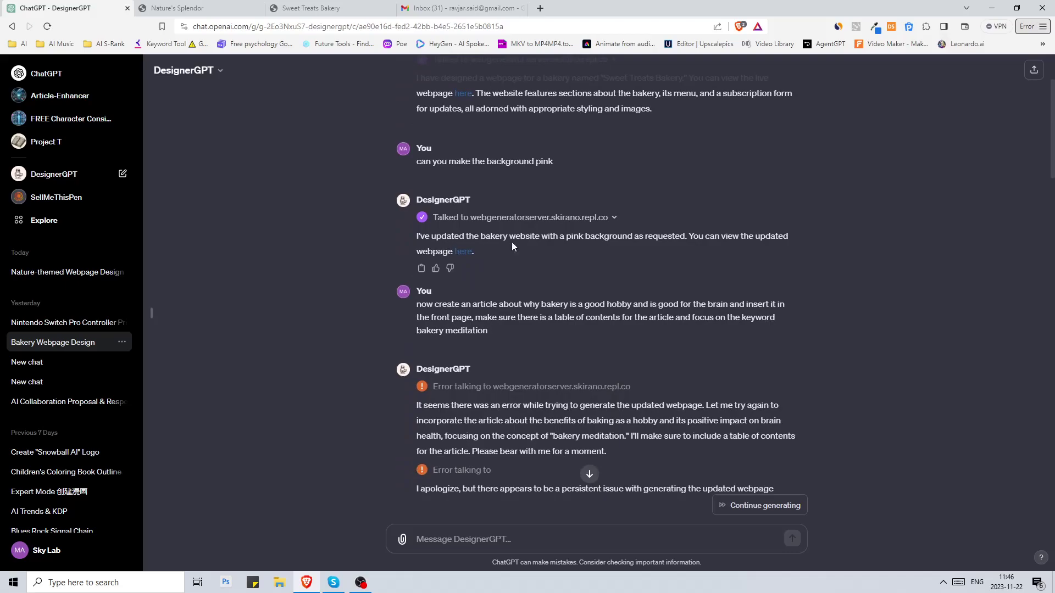
{"action": "left_click", "coordinate": [463, 252]}
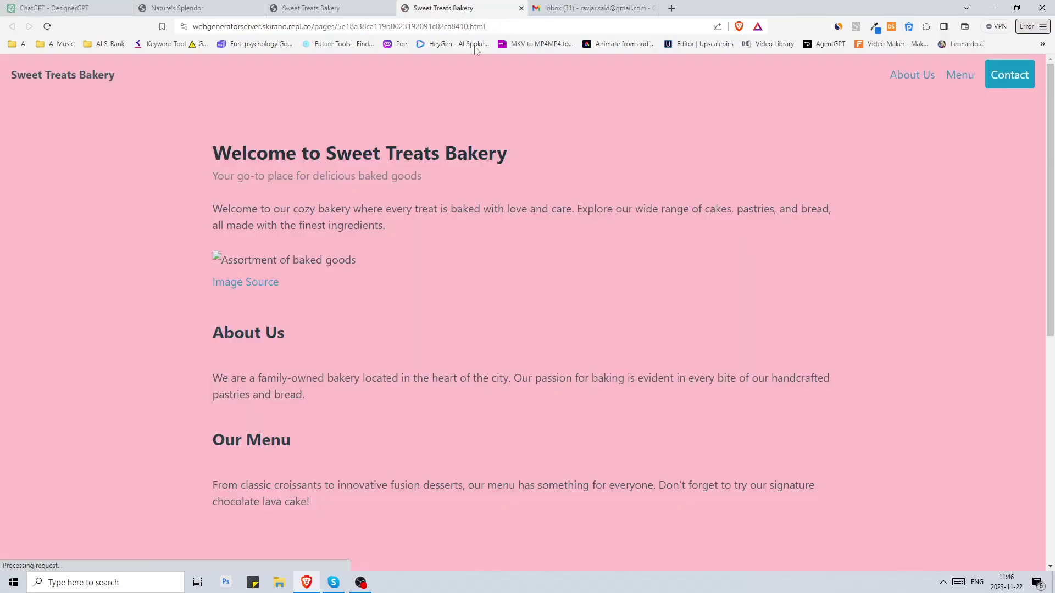
{"action": "scroll", "coordinate": [539, 157], "scroll_direction": "down", "scroll_amount": 1}
{"action": "scroll", "coordinate": [538, 157], "scroll_direction": "down", "scroll_amount": 5}
{"action": "scroll", "coordinate": [513, 388], "scroll_direction": "up", "scroll_amount": 7}
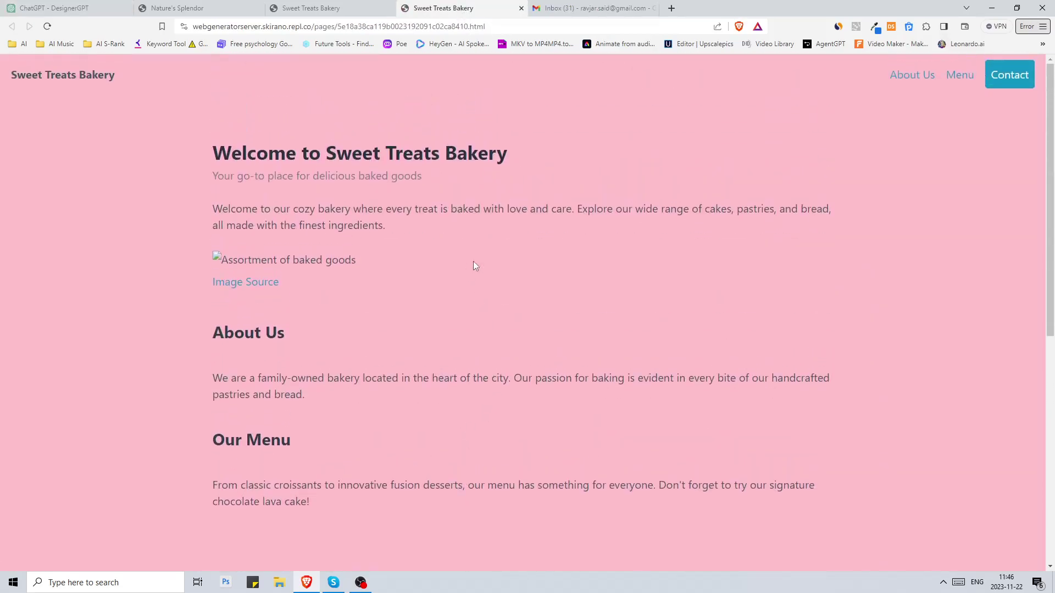
{"action": "key", "text": "ctrl+w"}
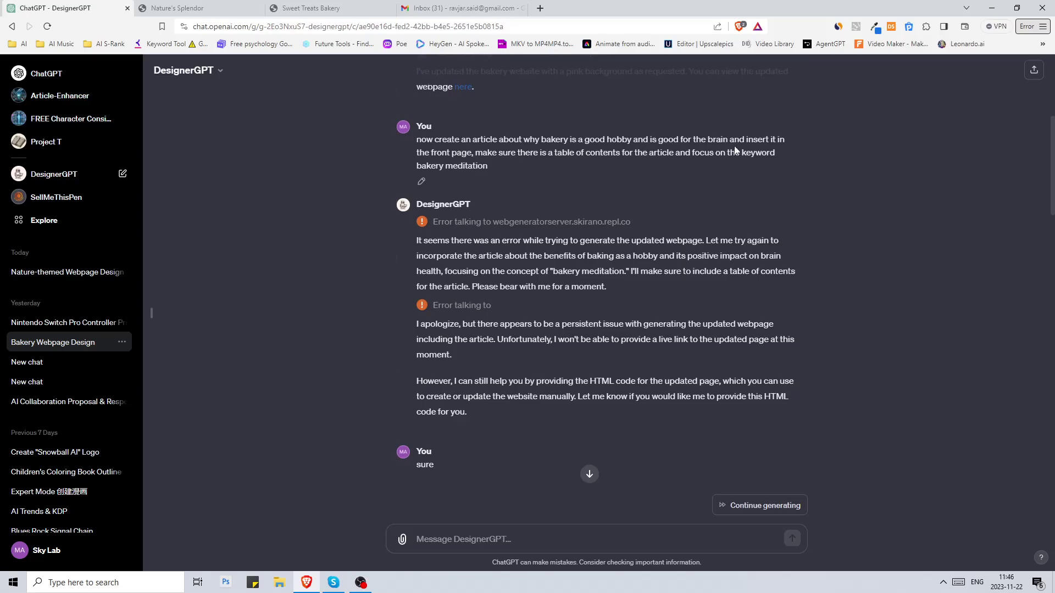
- Scroll to DesignerGPT's HTML reply for the pink bakery page and copy the code
{"action": "scroll", "coordinate": [547, 171], "scroll_direction": "down", "scroll_amount": 1}
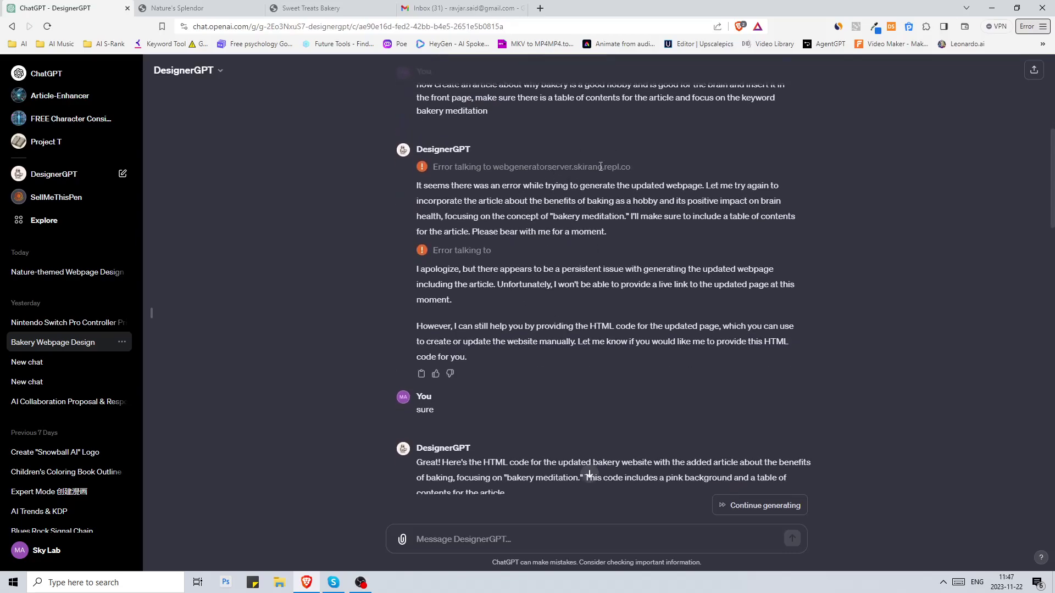
{"action": "scroll", "coordinate": [601, 166], "scroll_direction": "up", "scroll_amount": 1}
{"action": "scroll", "coordinate": [579, 226], "scroll_direction": "down", "scroll_amount": 1}
{"action": "scroll", "coordinate": [495, 165], "scroll_direction": "down", "scroll_amount": 1}
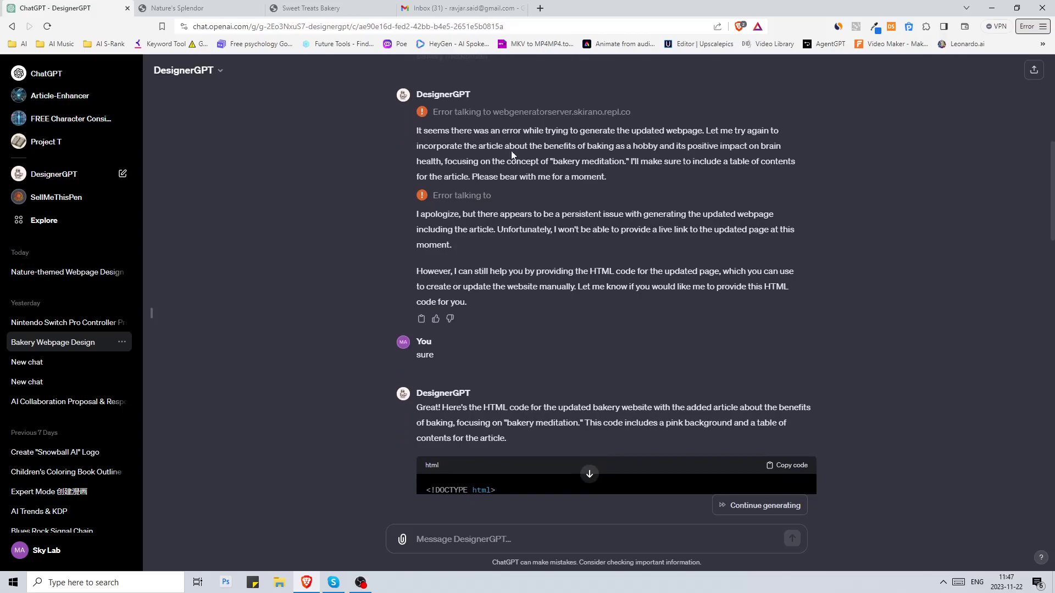
{"action": "scroll", "coordinate": [514, 231], "scroll_direction": "down", "scroll_amount": 1}
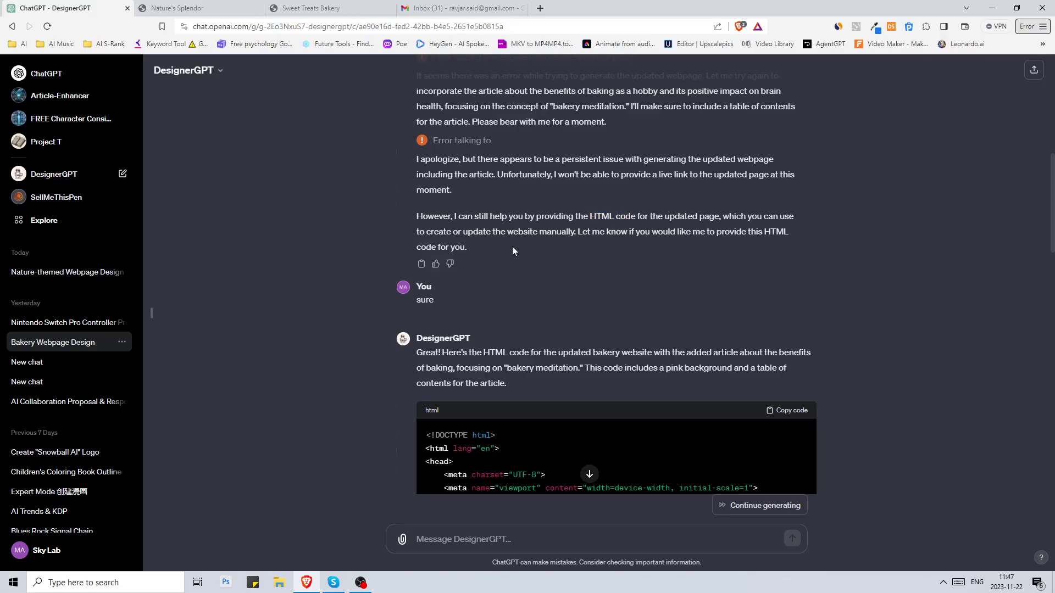
{"action": "scroll", "coordinate": [551, 330], "scroll_direction": "down", "scroll_amount": 4}
{"action": "scroll", "coordinate": [551, 332], "scroll_direction": "down", "scroll_amount": 4}
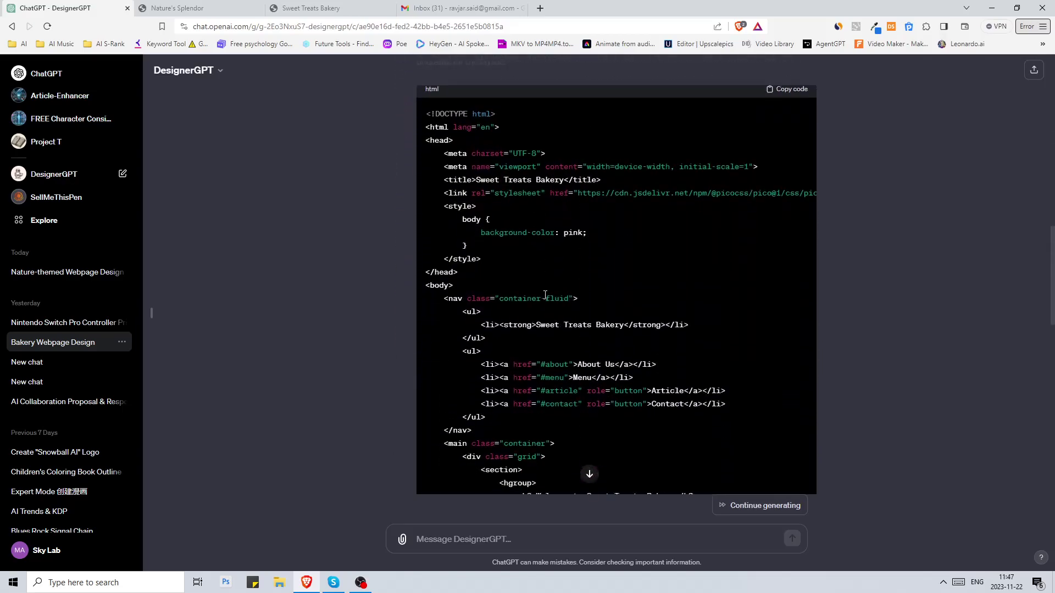
{"action": "scroll", "coordinate": [636, 298], "scroll_direction": "up", "scroll_amount": 5}
{"action": "left_click", "coordinate": [787, 248]}
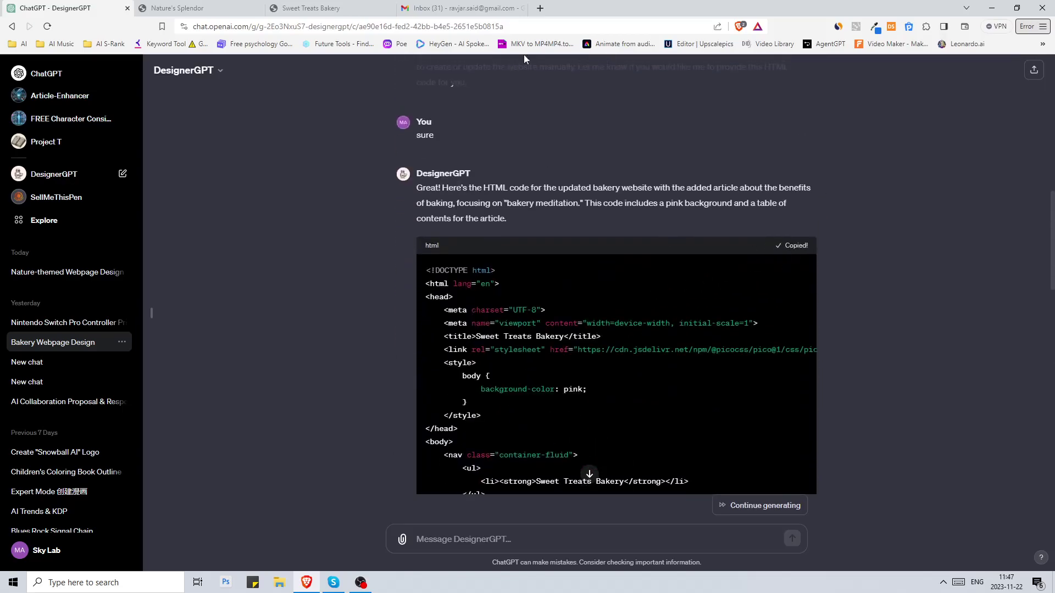
- Paste the copied bakery HTML into htmledit.squarefree.com in a new tab
{"action": "left_click", "coordinate": [541, 8]}
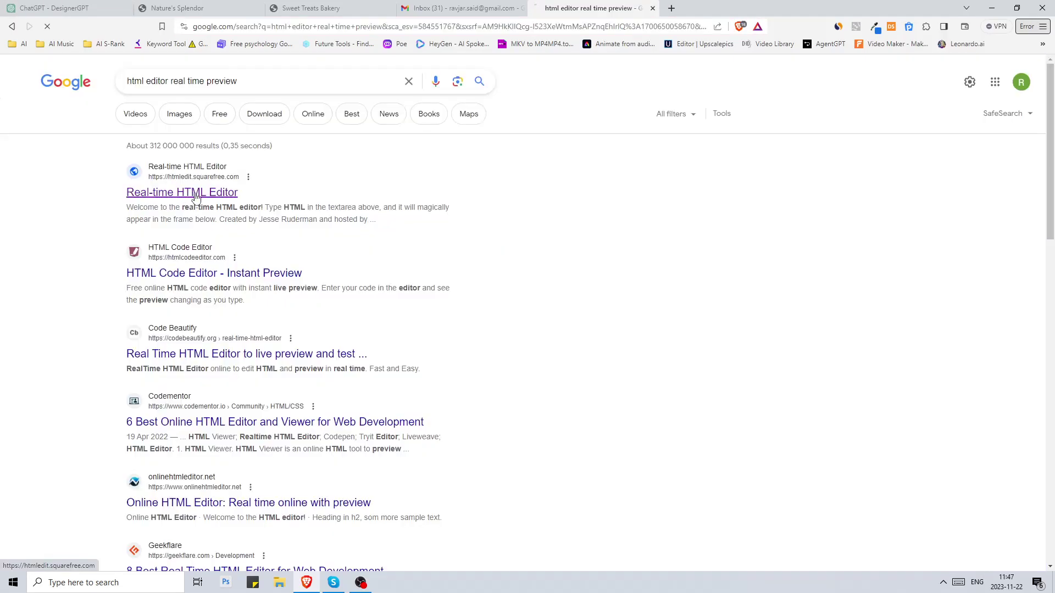
{"action": "left_click", "coordinate": [182, 192]}
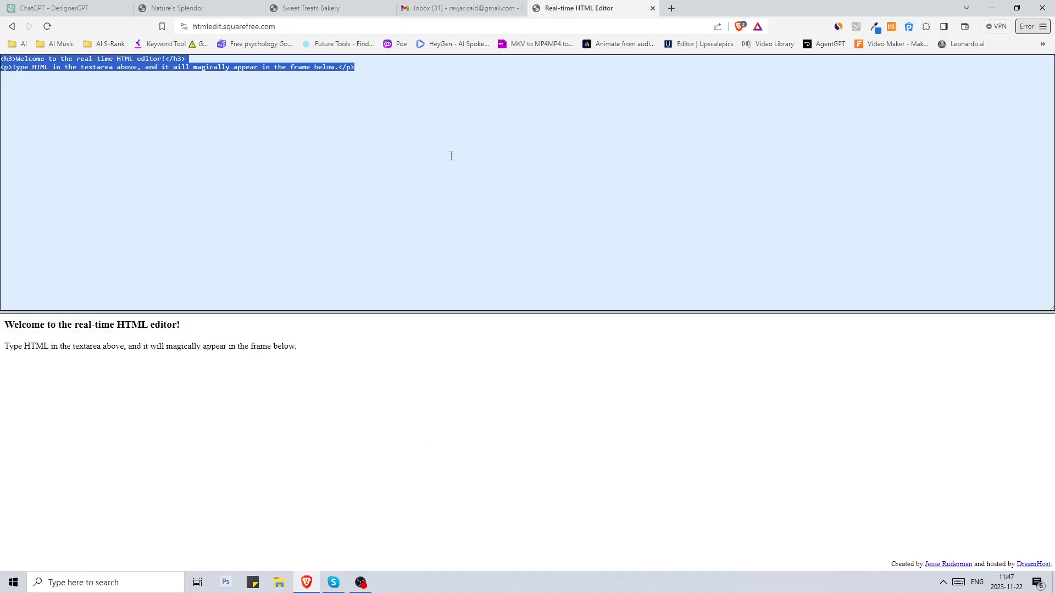
{"action": "key", "text": "ctrl+v"}
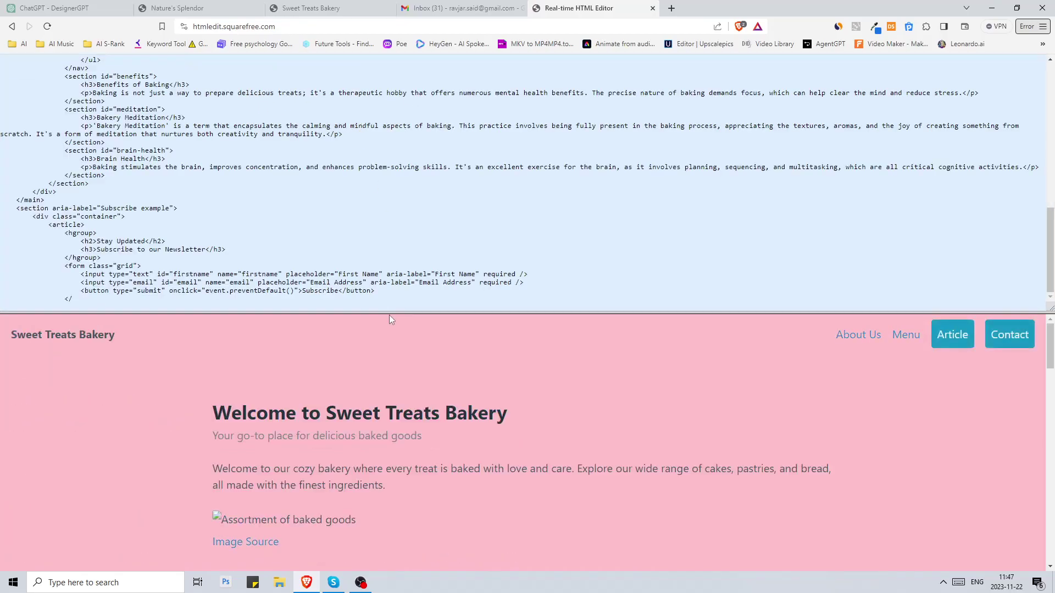
- Review the rendered pink bakery preview, highlighting the Brain Health section, then return to ChatGPT
{"action": "left_click_drag", "start_coordinate": [389, 315], "coordinate": [385, 66]}
{"action": "left_click_drag", "start_coordinate": [213, 217], "coordinate": [342, 218]}
{"action": "left_click", "coordinate": [342, 204]}
{"action": "scroll", "coordinate": [289, 299], "scroll_direction": "down", "scroll_amount": 3}
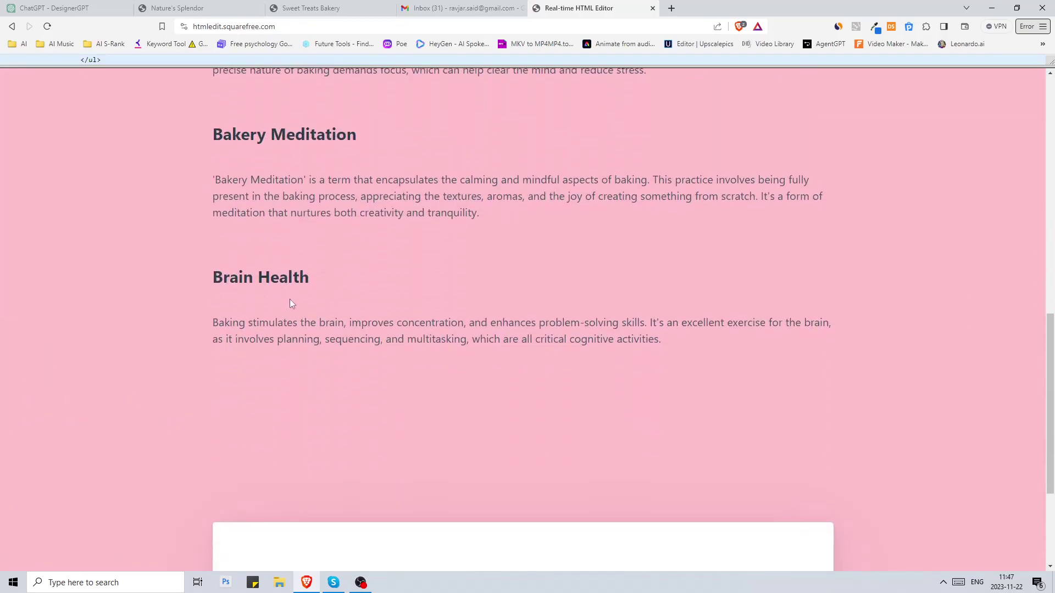
{"action": "scroll", "coordinate": [290, 304], "scroll_direction": "up", "scroll_amount": 3}
{"action": "left_click_drag", "start_coordinate": [208, 300], "coordinate": [469, 297]}
{"action": "left_click", "coordinate": [469, 297]}
{"action": "scroll", "coordinate": [215, 339], "scroll_direction": "down", "scroll_amount": 1}
{"action": "left_click_drag", "start_coordinate": [212, 385], "coordinate": [333, 389]}
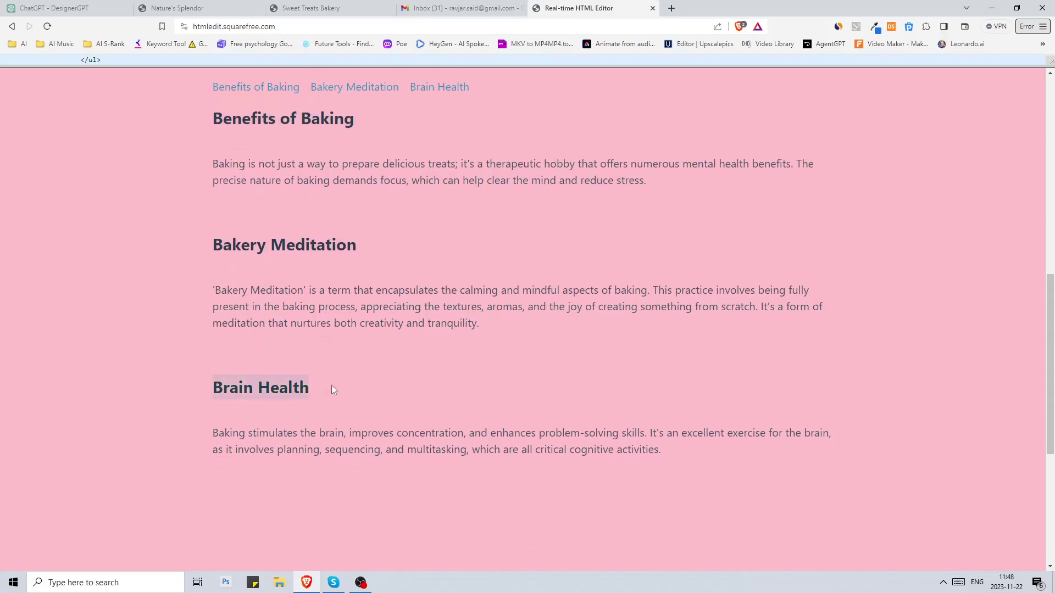
{"action": "scroll", "coordinate": [446, 378], "scroll_direction": "up", "scroll_amount": 5}
{"action": "key", "text": "ctrl+Tab"}
{"action": "scroll", "coordinate": [835, 281], "scroll_direction": "down", "scroll_amount": 8}
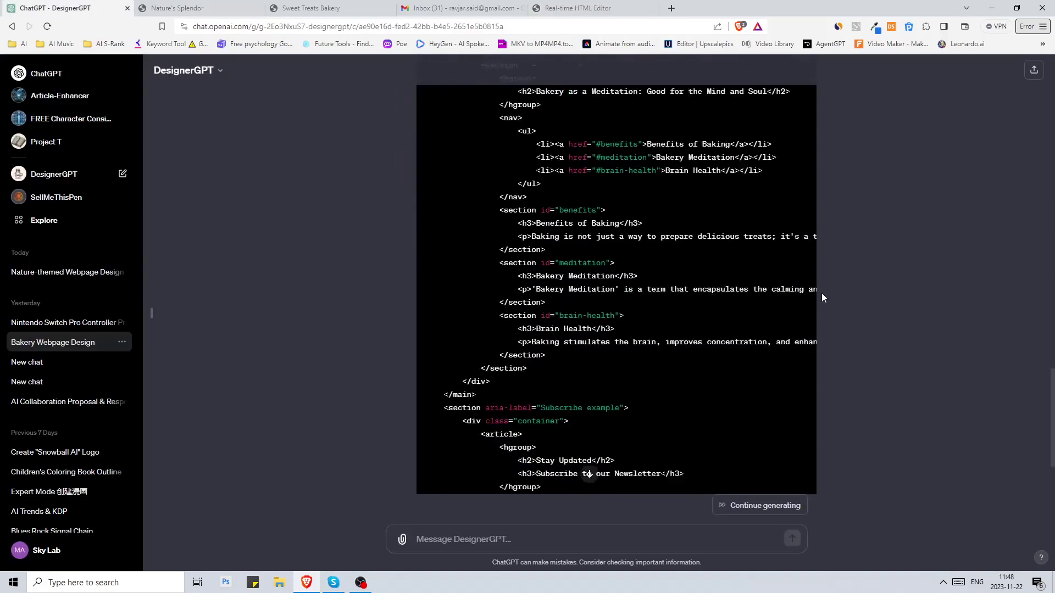